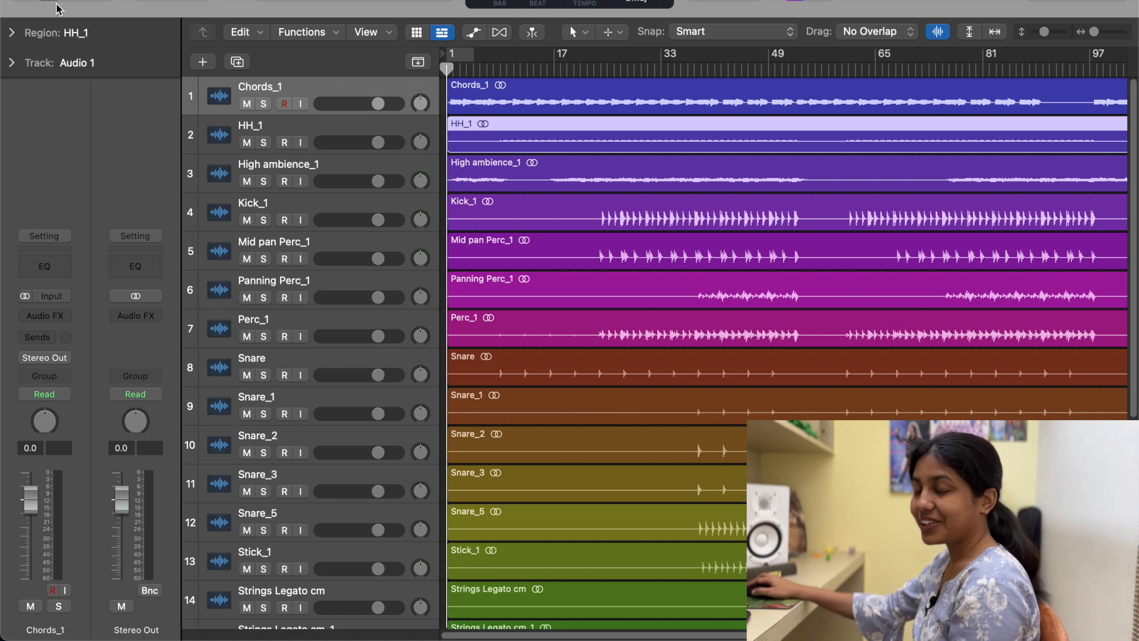
Step: Hide the inspector to widen the arrangement area and look over the imported tracks
left_click(55, 2)
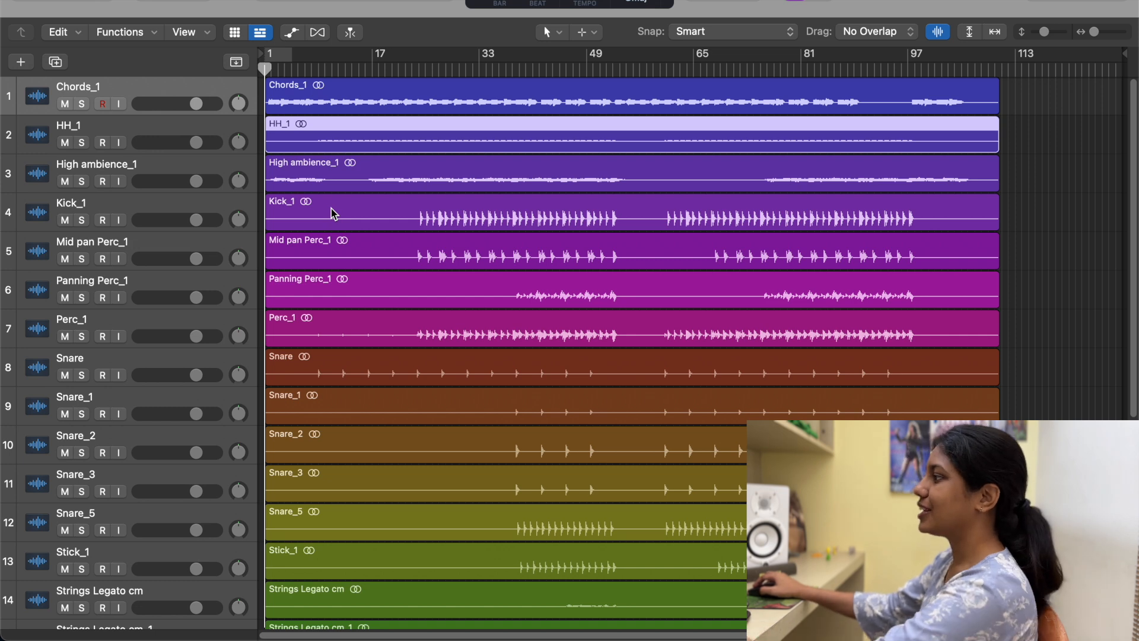
scroll(347, 187, "down", 5)
scroll(347, 180, "up", 5)
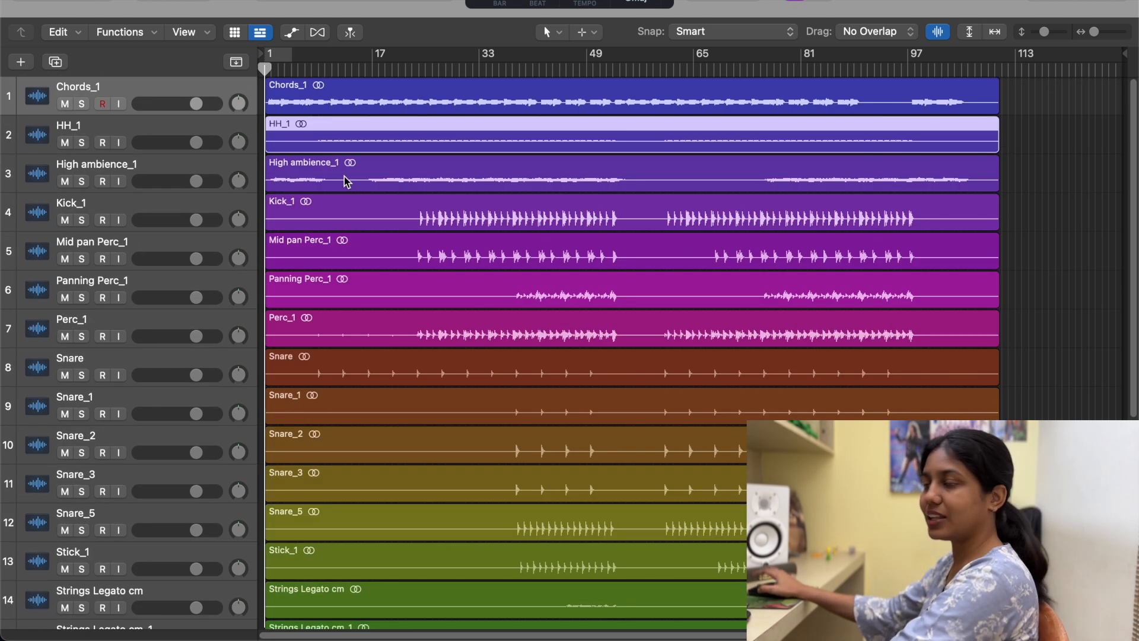
scroll(344, 228, "down", 1)
scroll(343, 227, "down", 3)
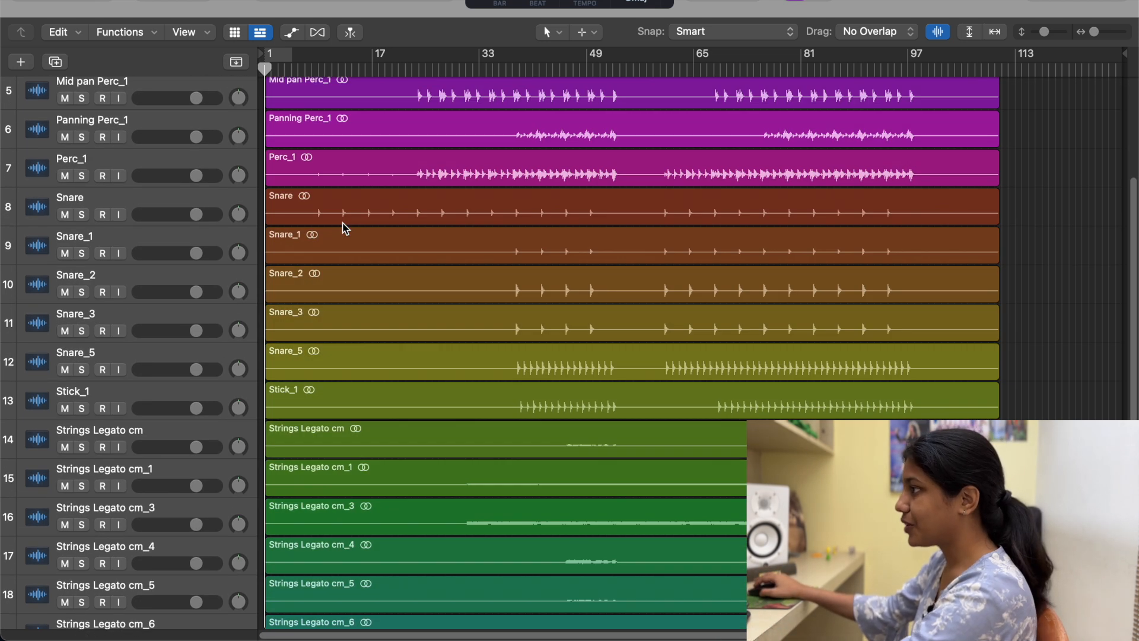
scroll(343, 225, "up", 4)
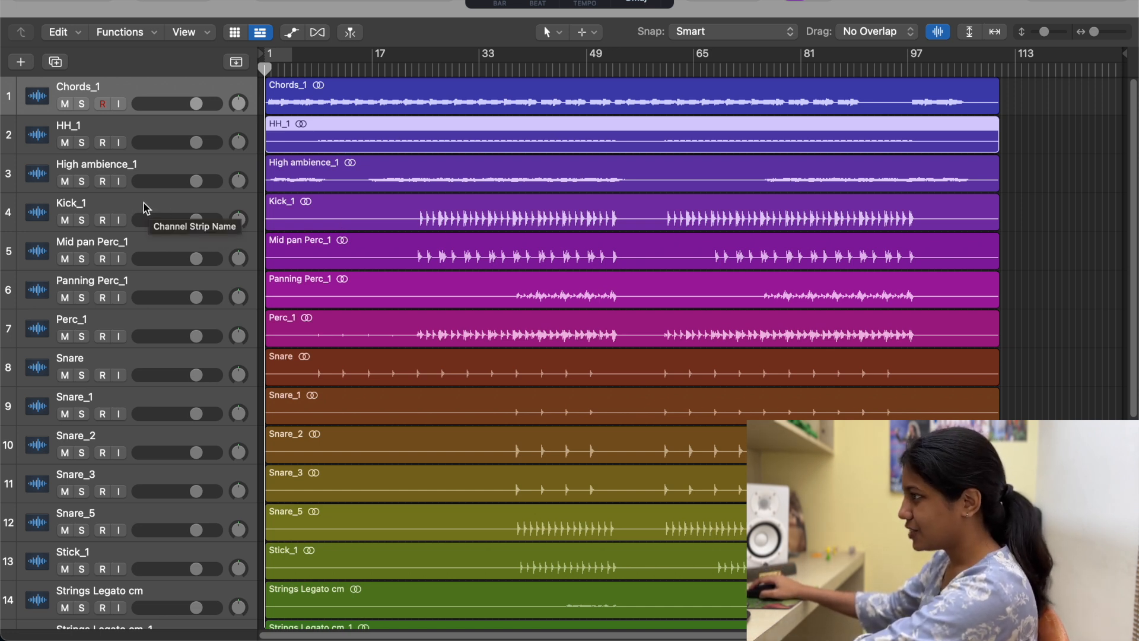
Step: Move the drum and percussion tracks from Kick_1 through Stick_1 to the start of the track list
left_click(116, 208)
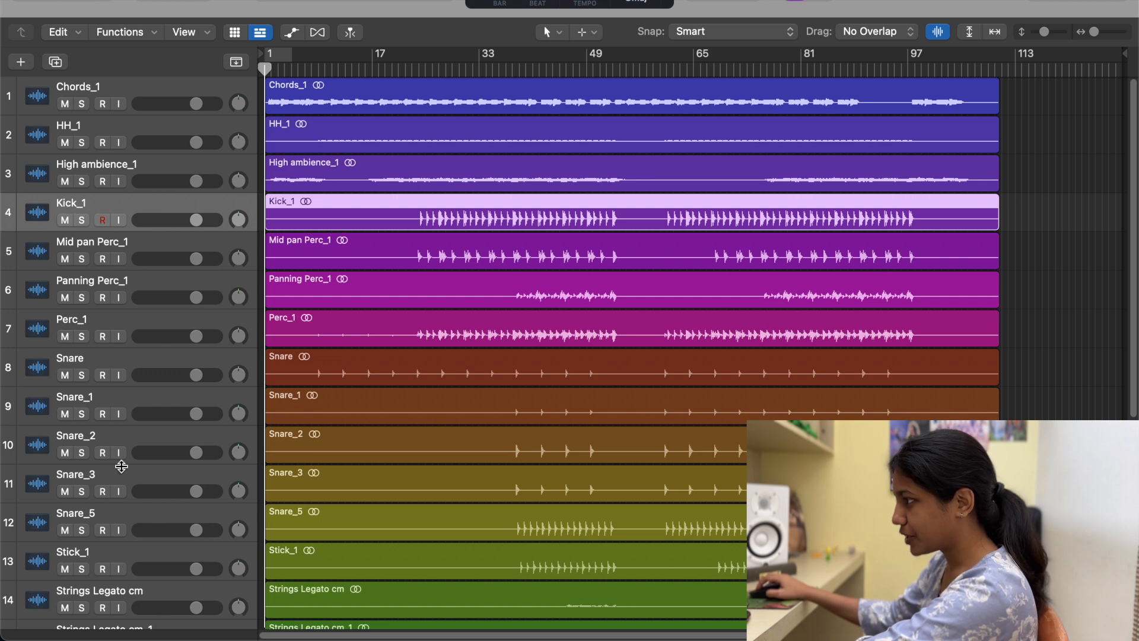
scroll(122, 467, "down", 1)
left_click(113, 524, "shift")
scroll(113, 525, "up", 1)
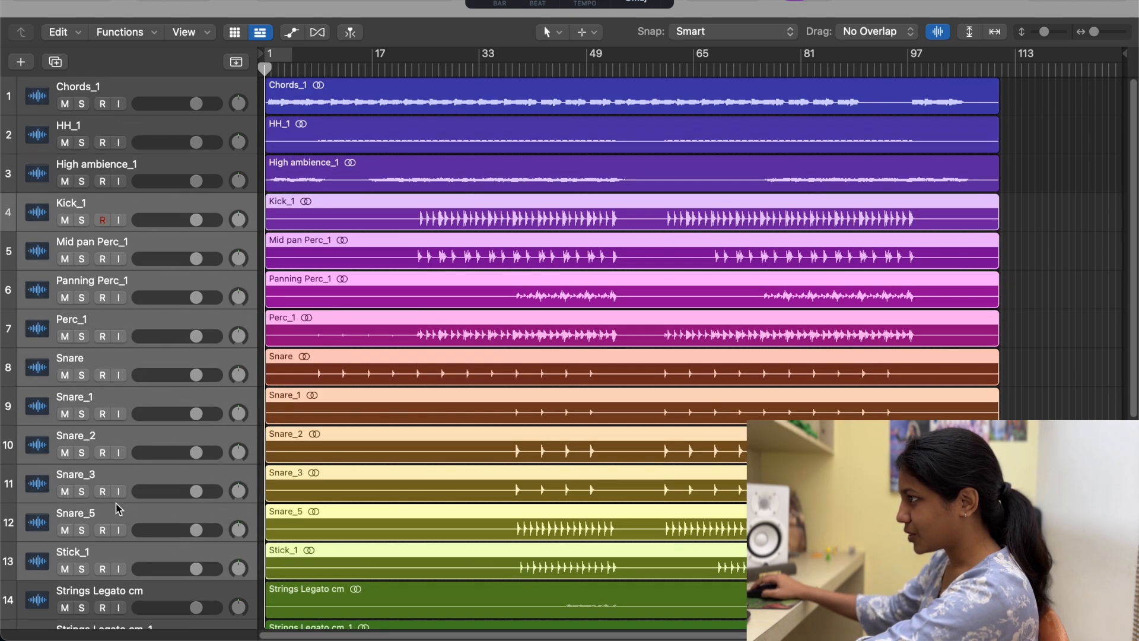
left_click_drag(132, 203, 122, 93)
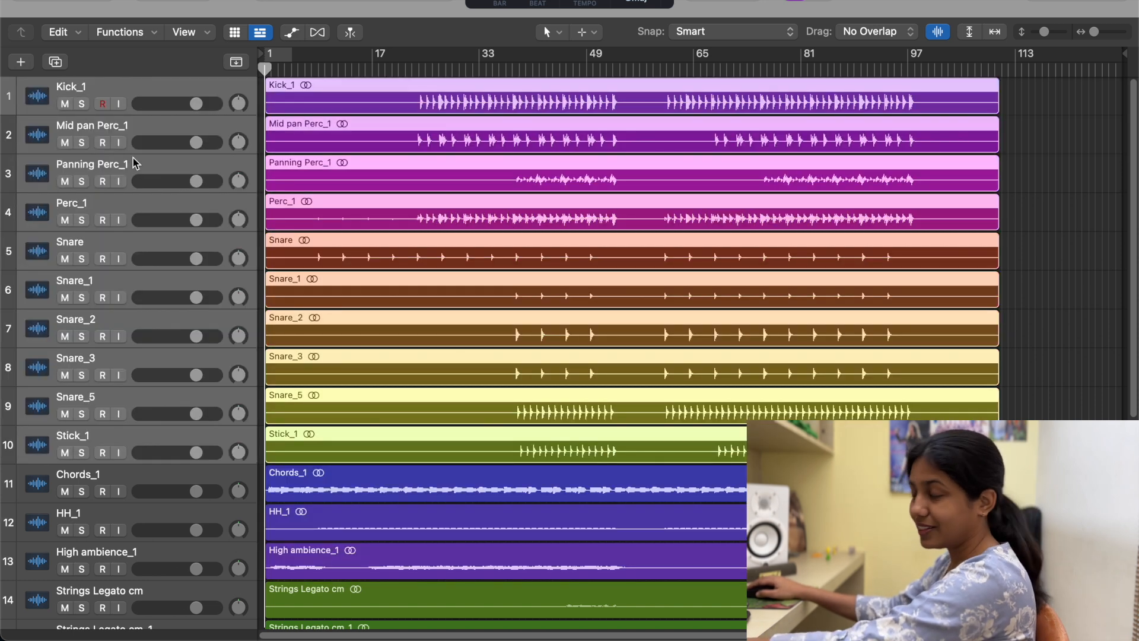
Step: Move the Synth Bass_1 track directly below Stick_1
scroll(431, 472, "down", 7)
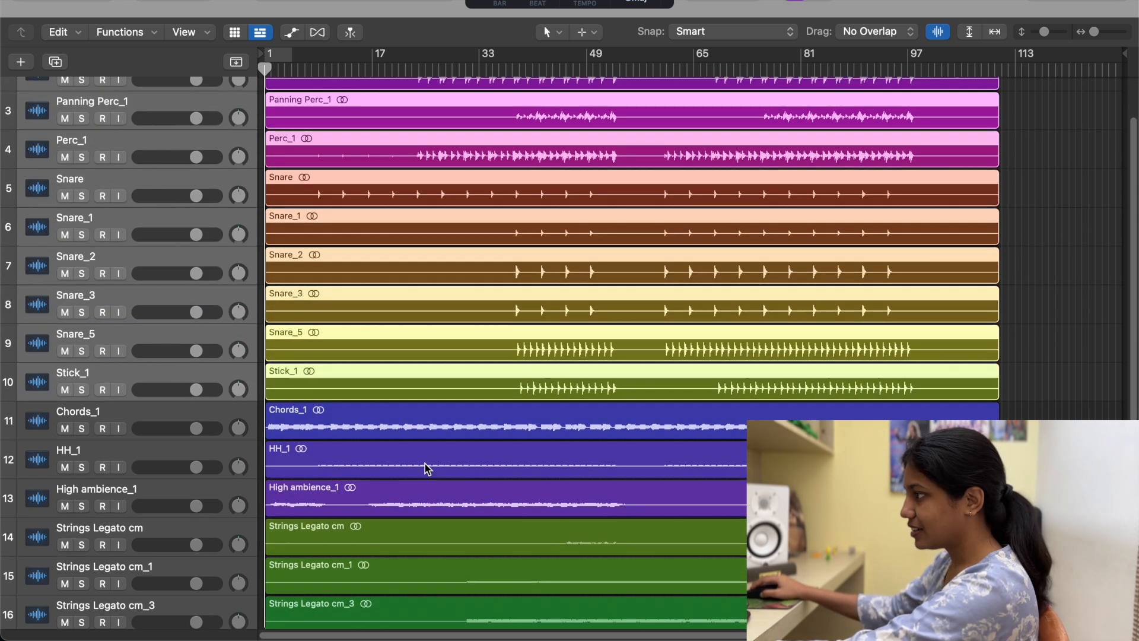
scroll(122, 493, "down", 1)
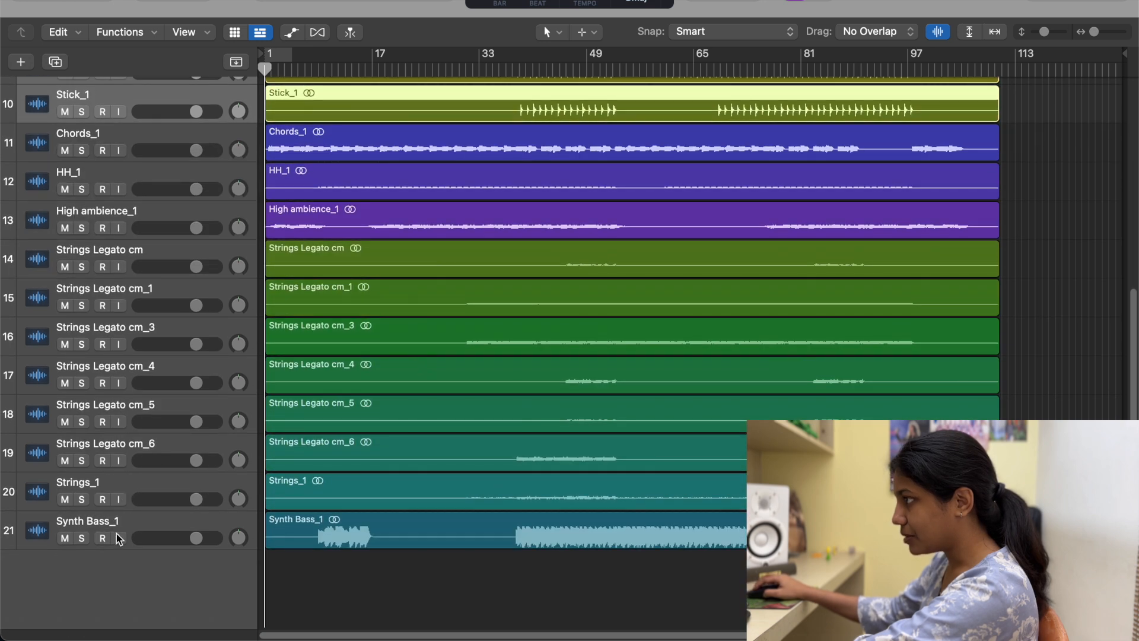
left_click_drag(132, 526, 140, 140)
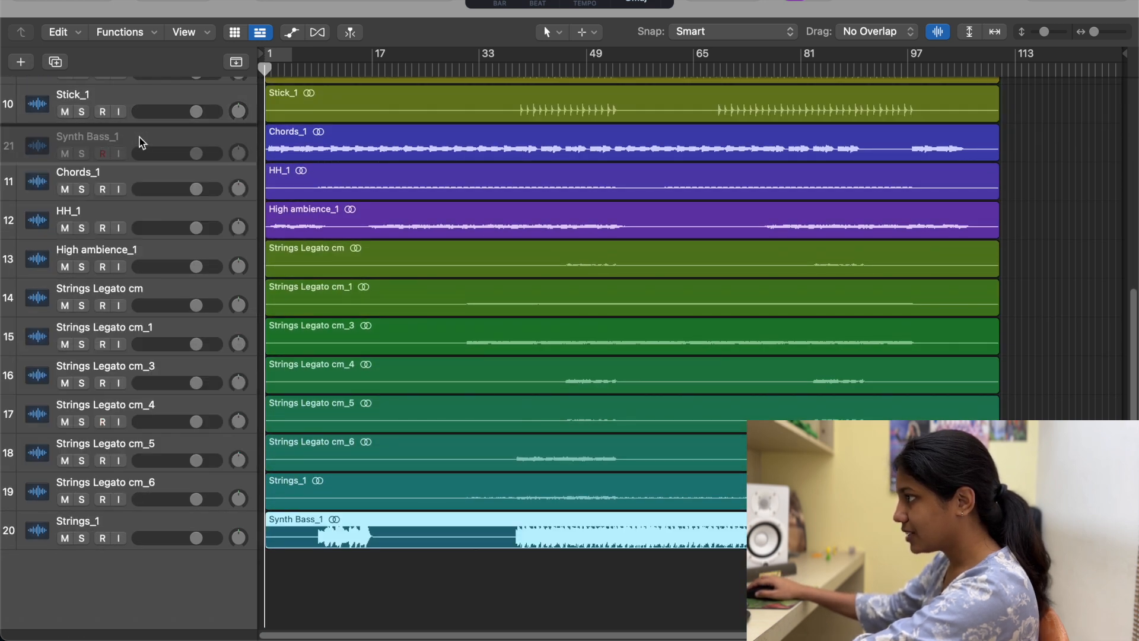
Step: Move the Chords_1 and High ambience_1 tracks to the end of the track list
left_click(130, 252)
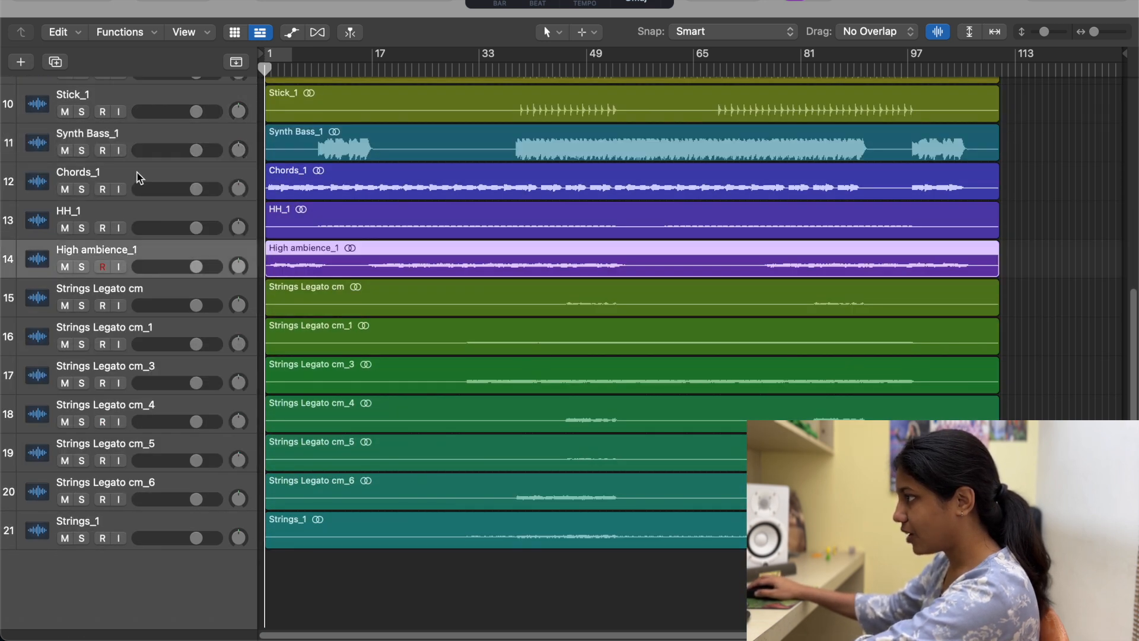
left_click(140, 182)
left_click_drag(140, 172, 162, 558)
left_click_drag(137, 231, 176, 528)
Step: Move all the strings tracks directly below Synth Bass_1, and place HH_1 between Snare_5 and Stick_1
left_click(159, 459)
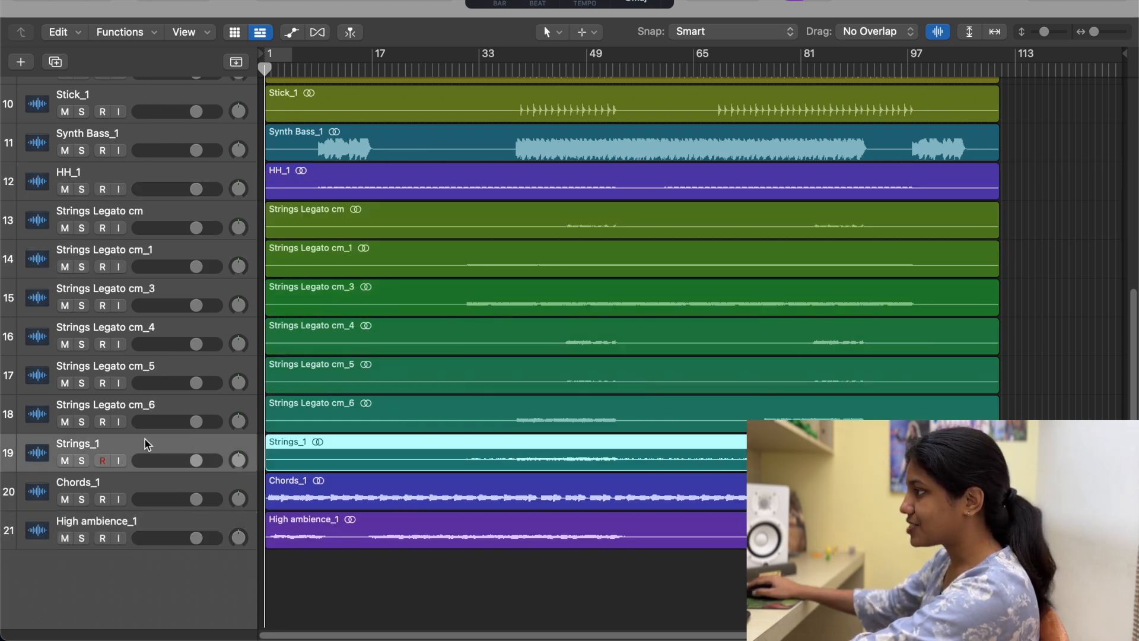
left_click(152, 217, "shift")
left_click_drag(148, 215, 148, 191)
scroll(145, 261, "up", 4)
left_click_drag(143, 581, 172, 233)
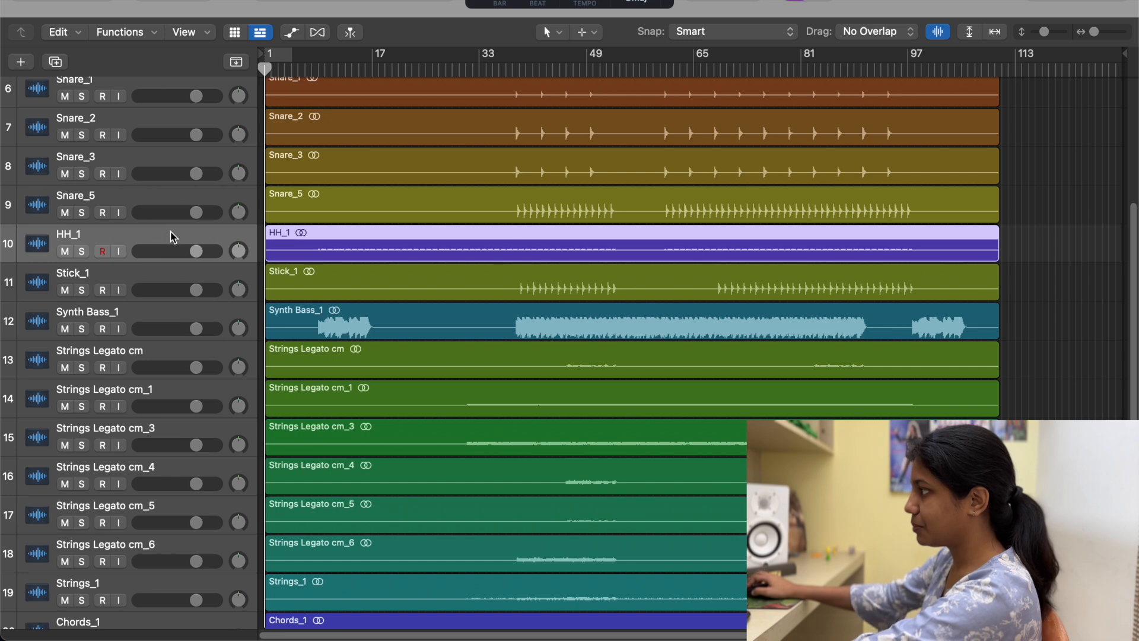
Step: Group the tracks from Kick_1 through Stick_1 into a summing stack and name it Drums
scroll(201, 270, "up", 5)
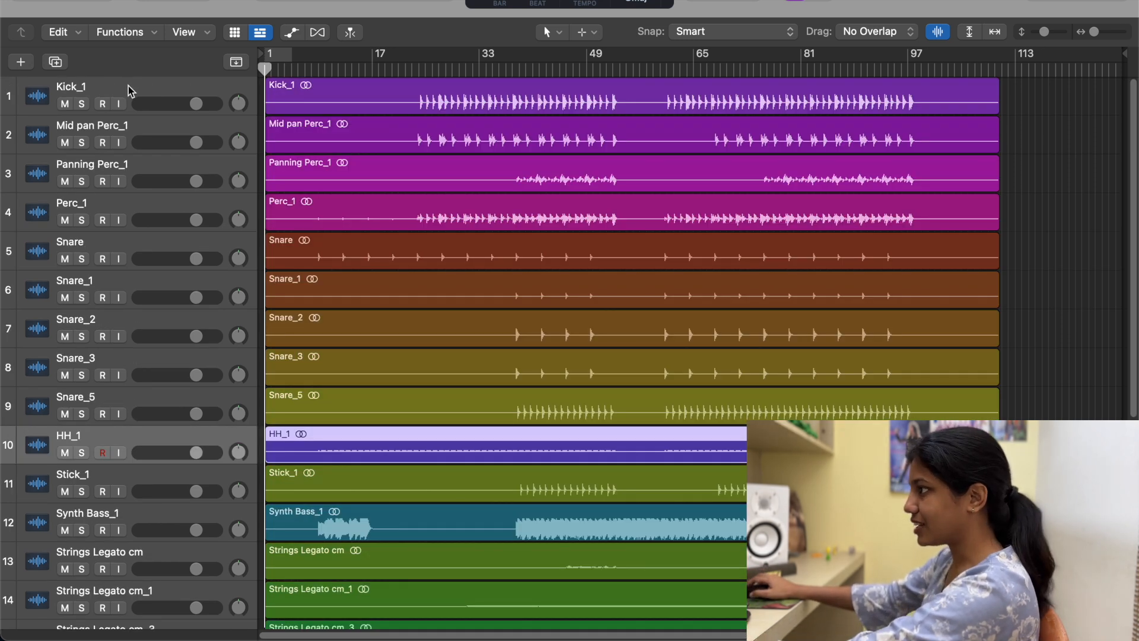
left_click(133, 244)
left_click(122, 92)
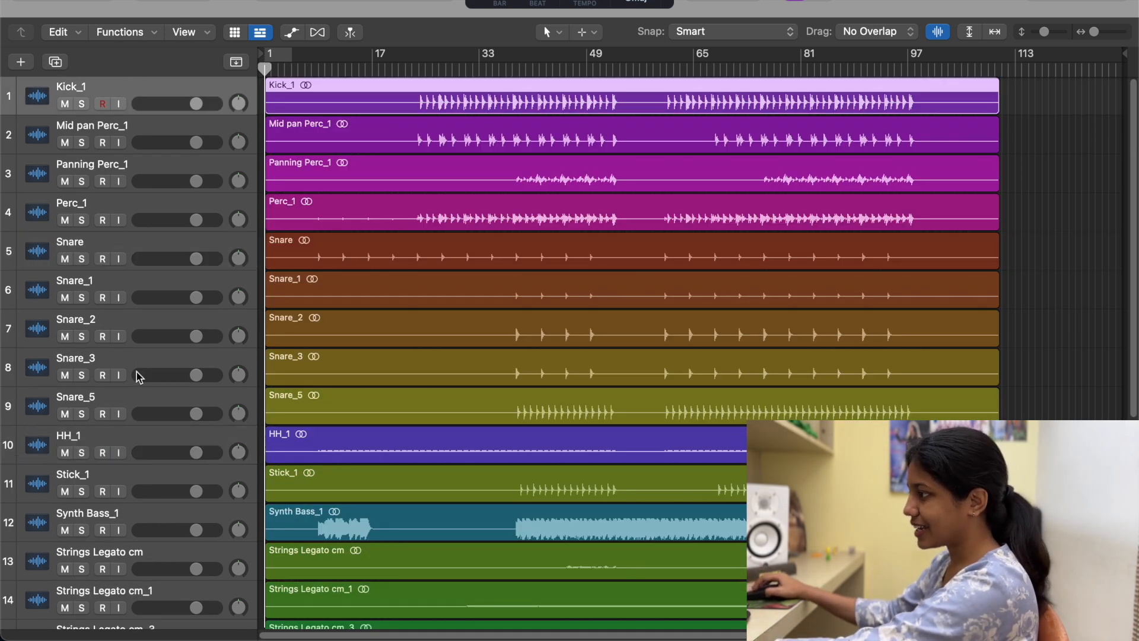
left_click(101, 474, "shift")
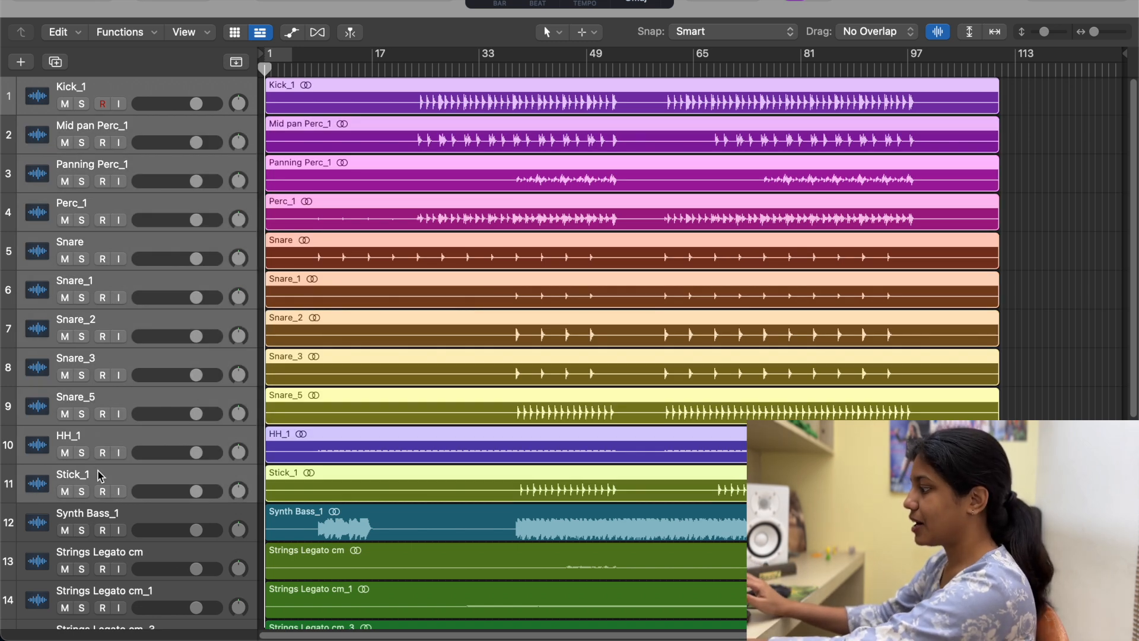
key("super+shift+d")
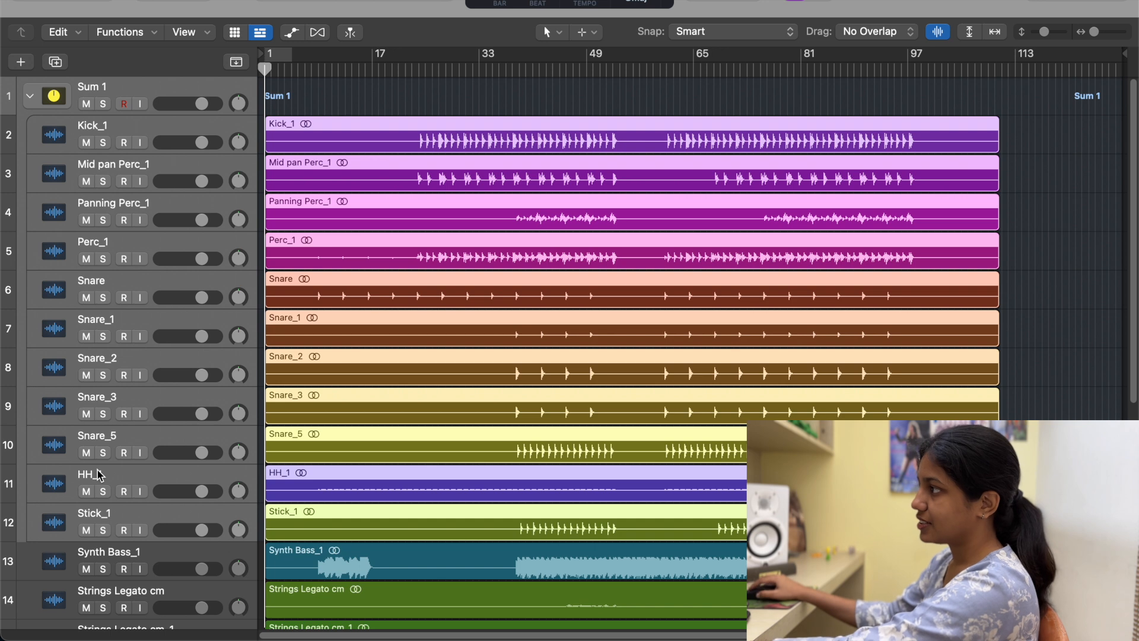
double_click(101, 88)
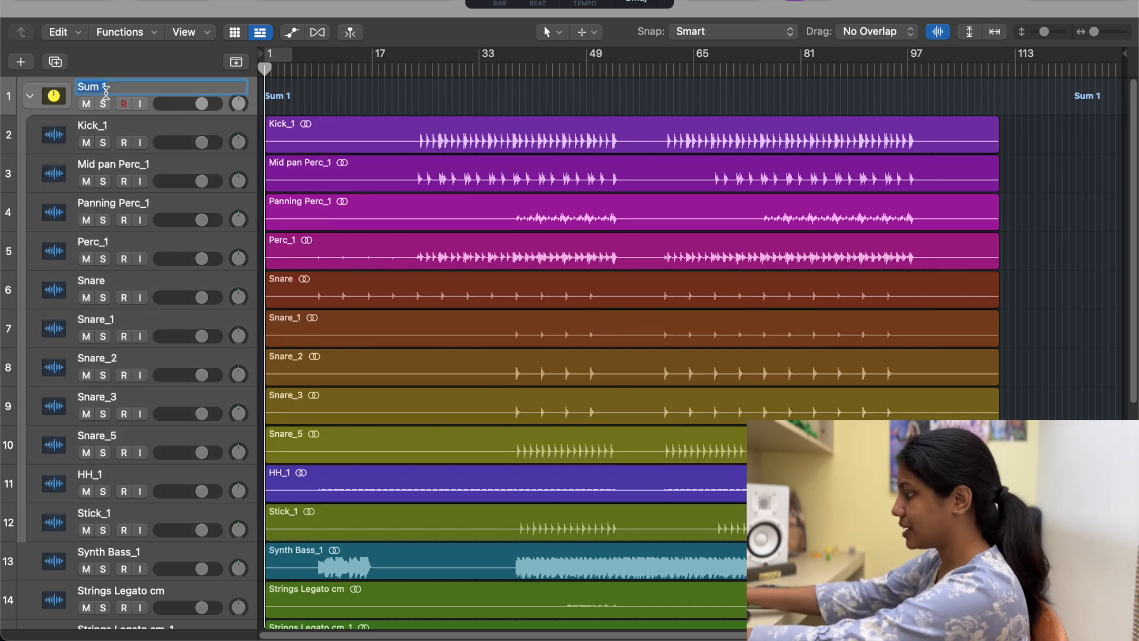
type("Drums")
key("Return")
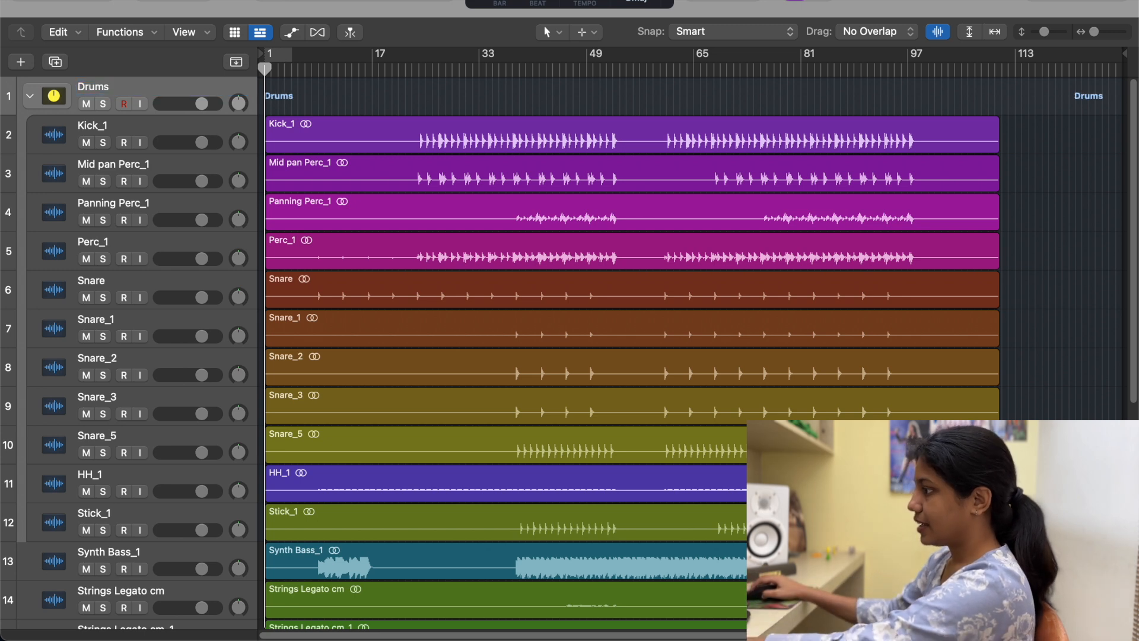
Step: Color the Drums stack and all its tracks orange, and collapse the stack
left_click(148, 518, "shift")
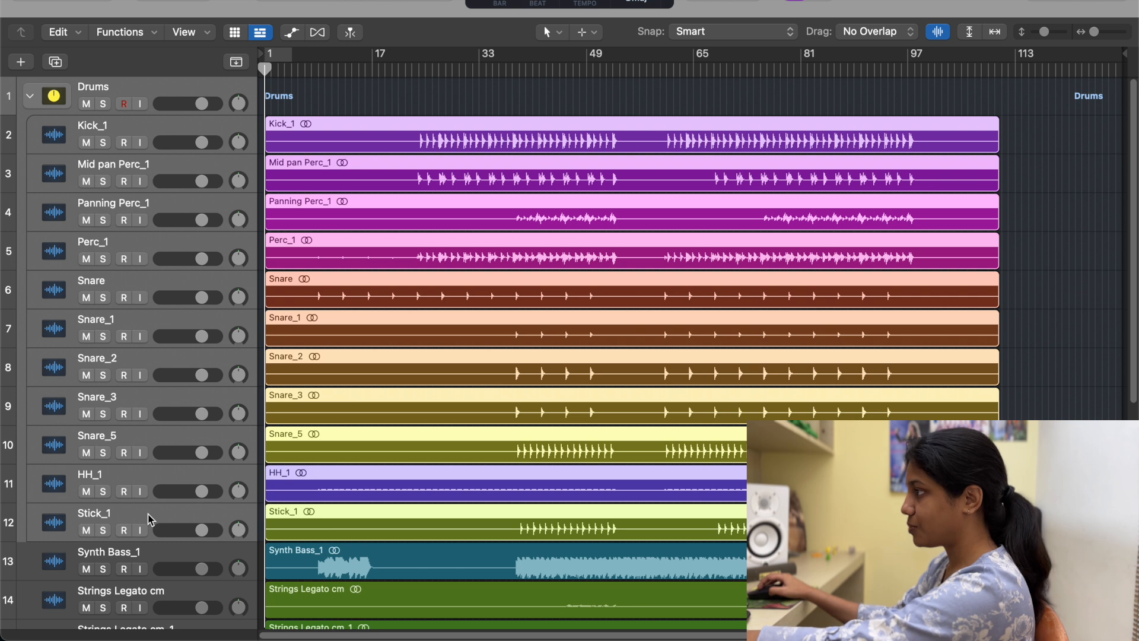
key("alt+c")
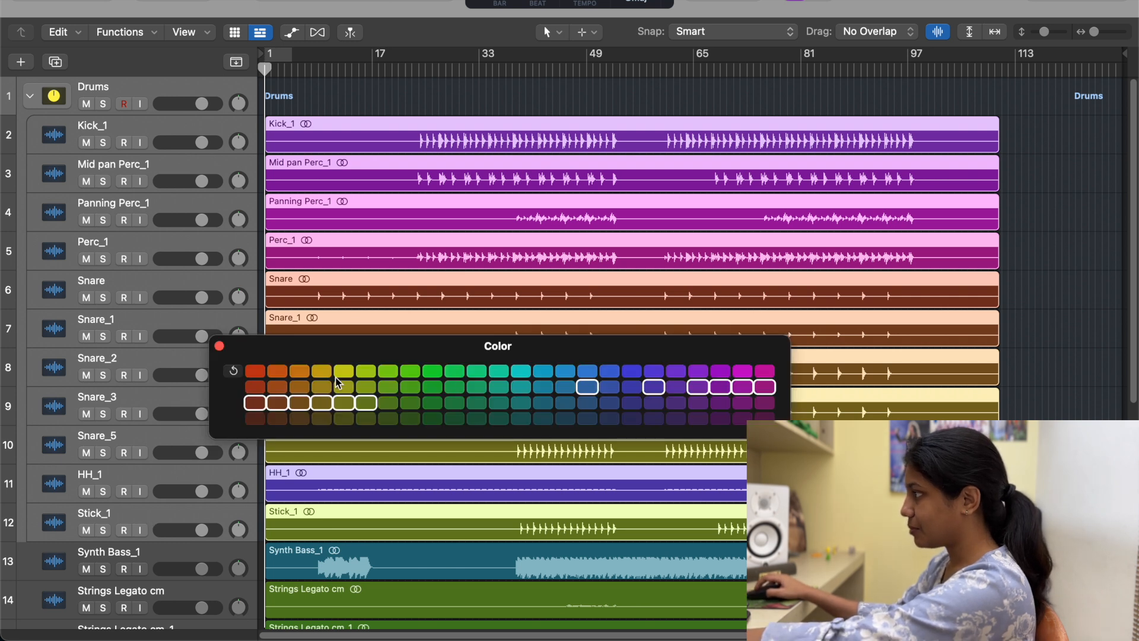
left_click(278, 372)
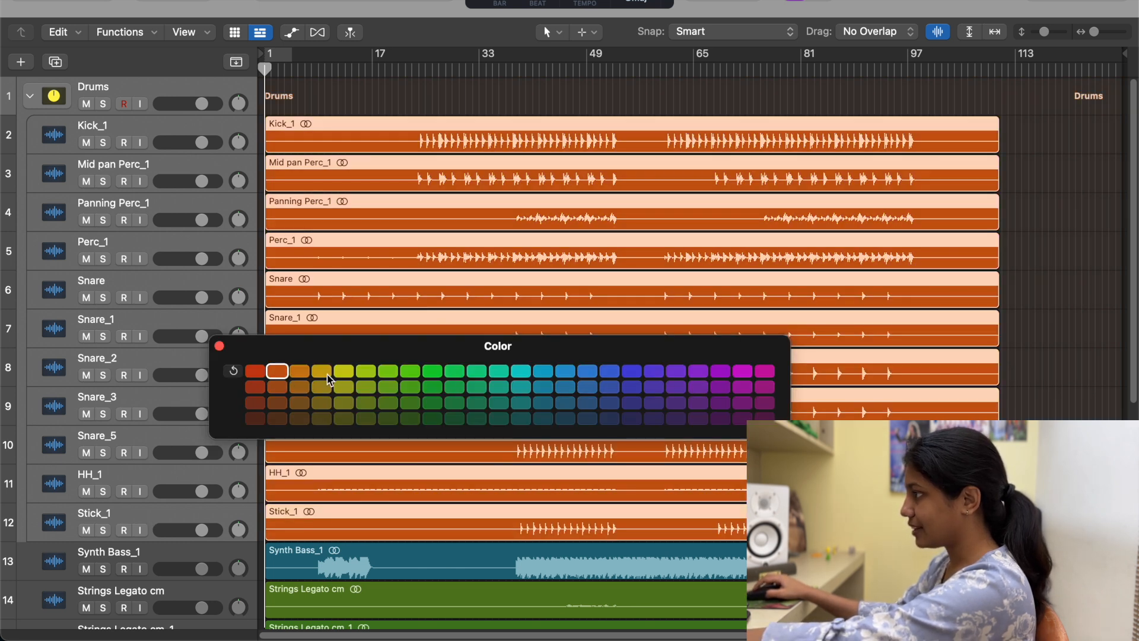
left_click(218, 346)
left_click(31, 96)
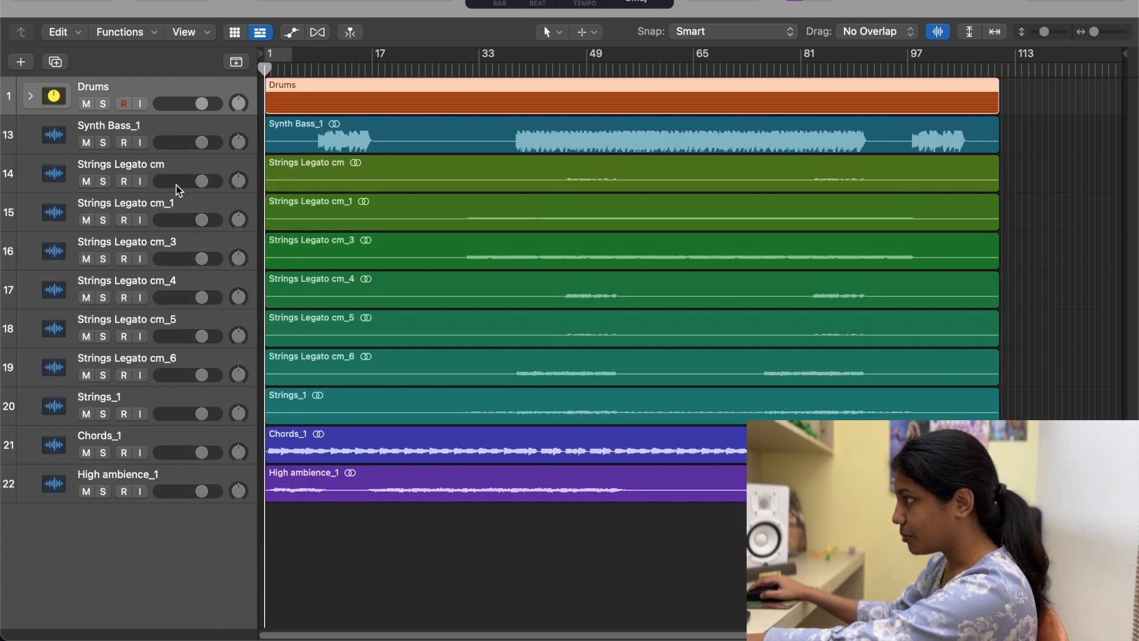
Step: Color the tracks from Strings Legato cm through Strings_1 bright purple
left_click(167, 169)
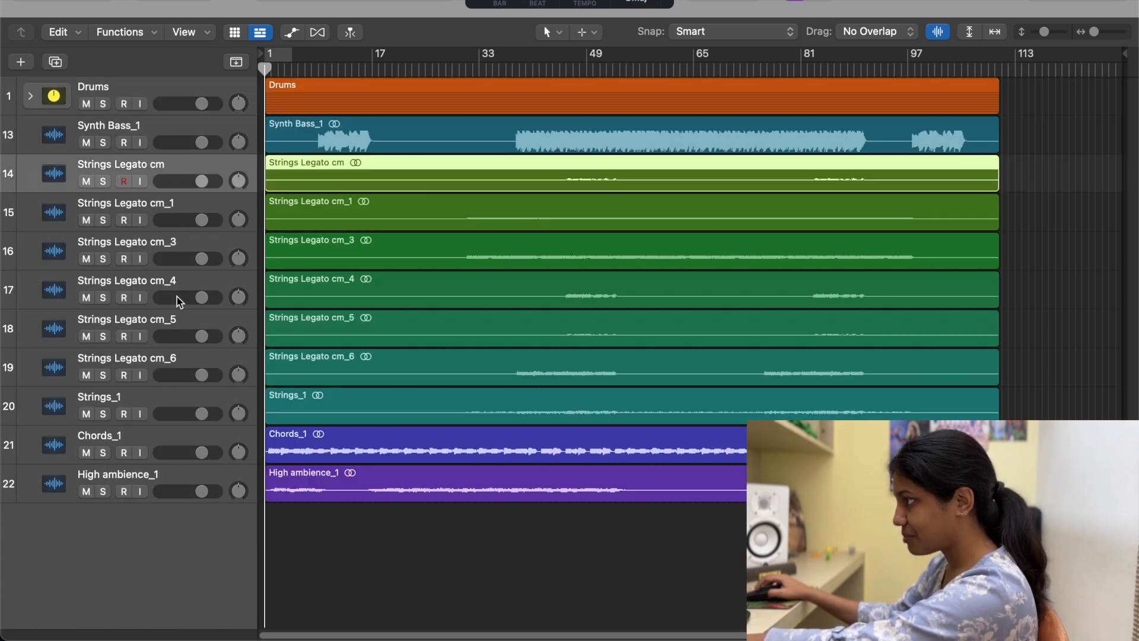
left_click(167, 404, "shift")
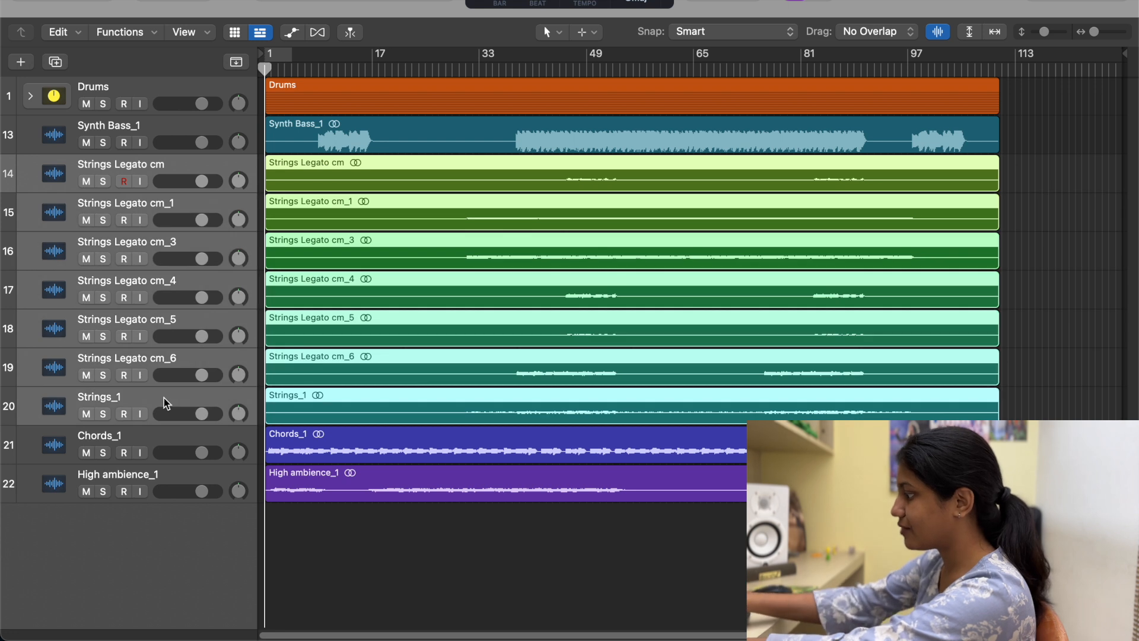
key("alt+c")
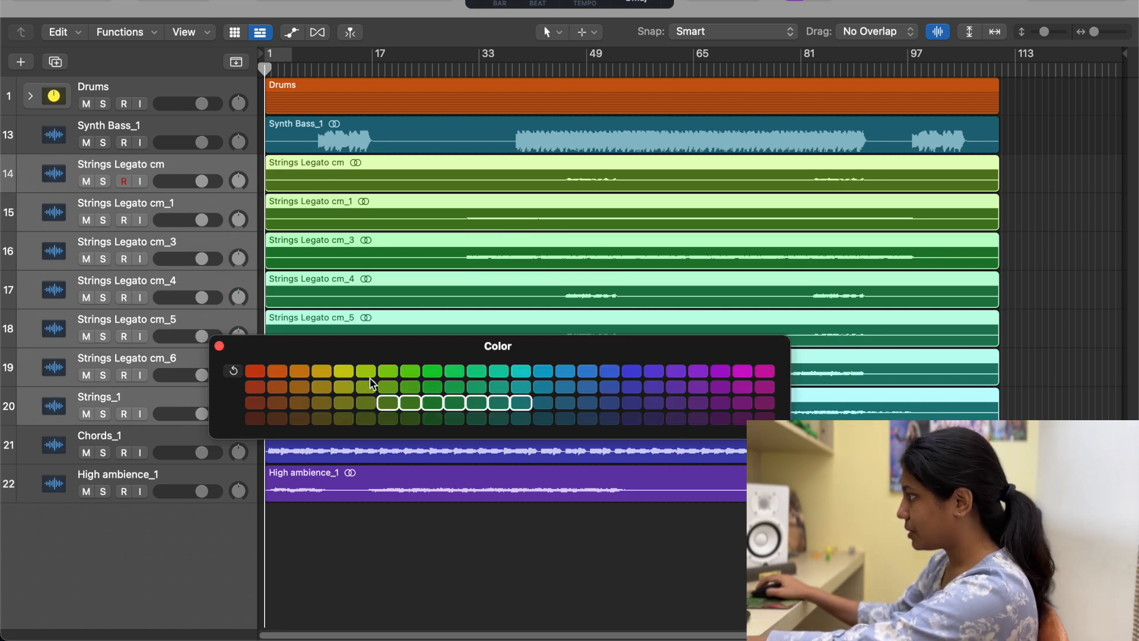
left_click(721, 371)
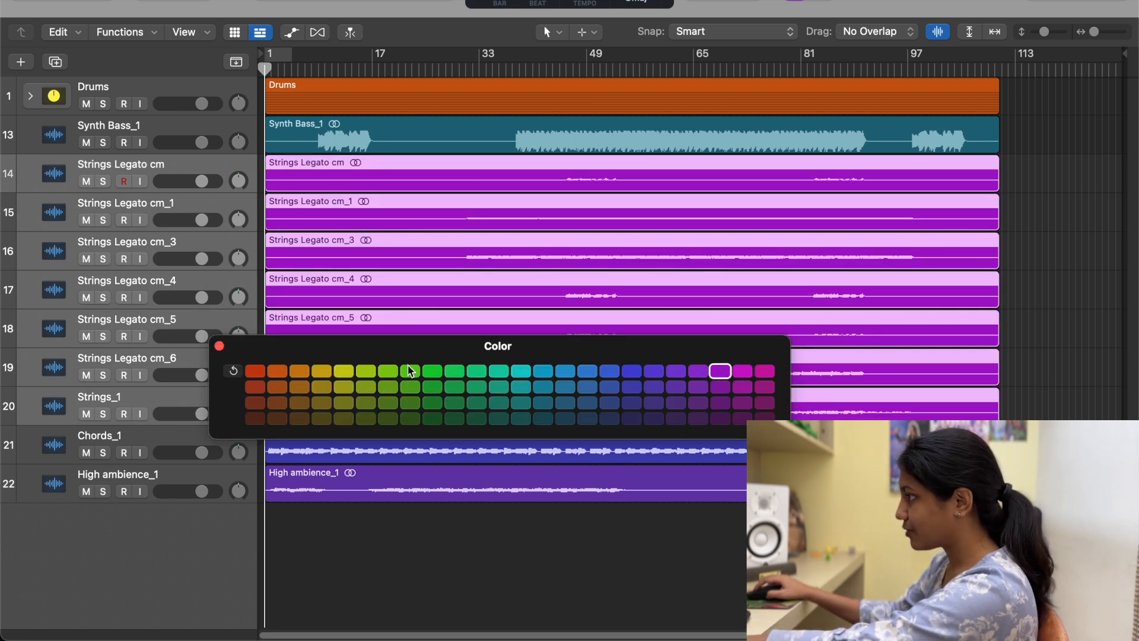
left_click(219, 346)
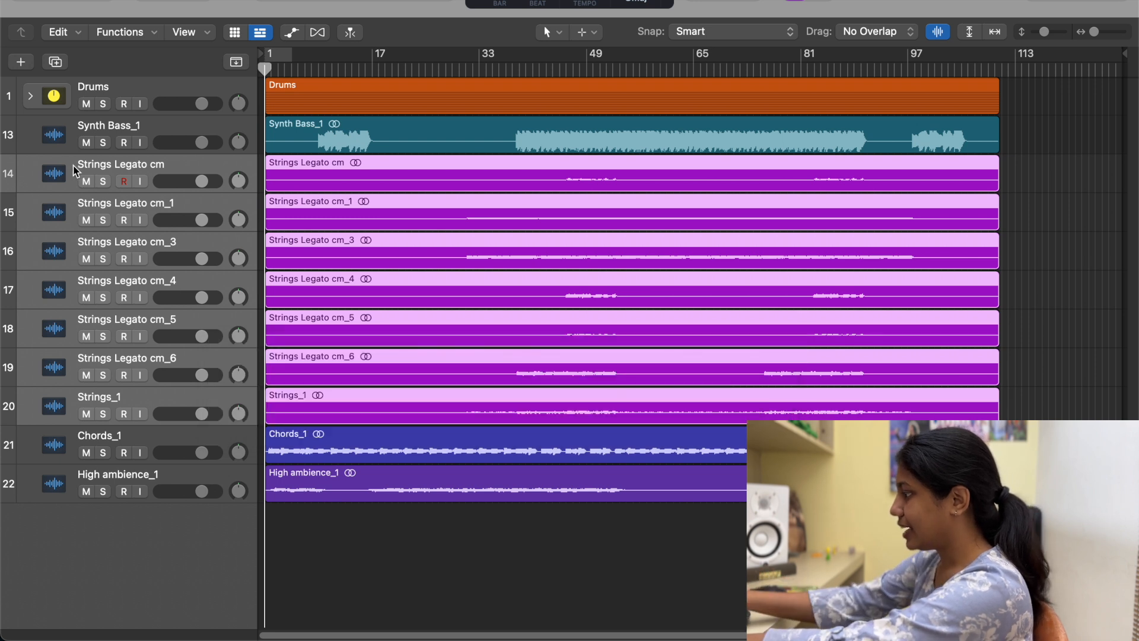
Step: Group the selected strings tracks into a summing stack named Strings, colored the same bright purple, and collapse it
key("super+shift+d")
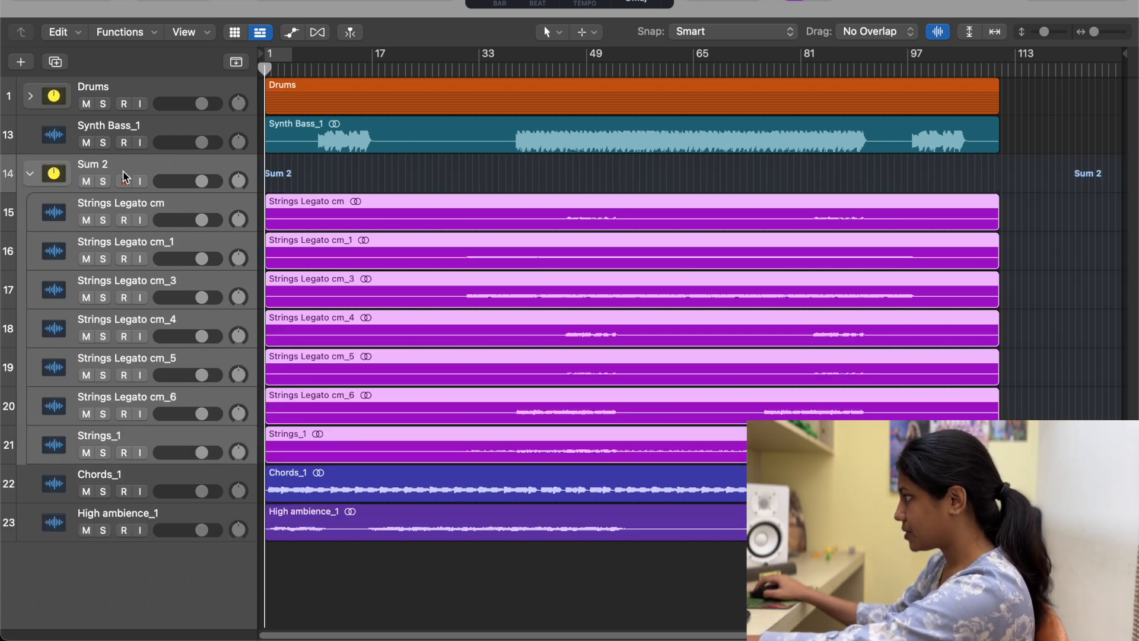
key("alt+c")
left_click(720, 373)
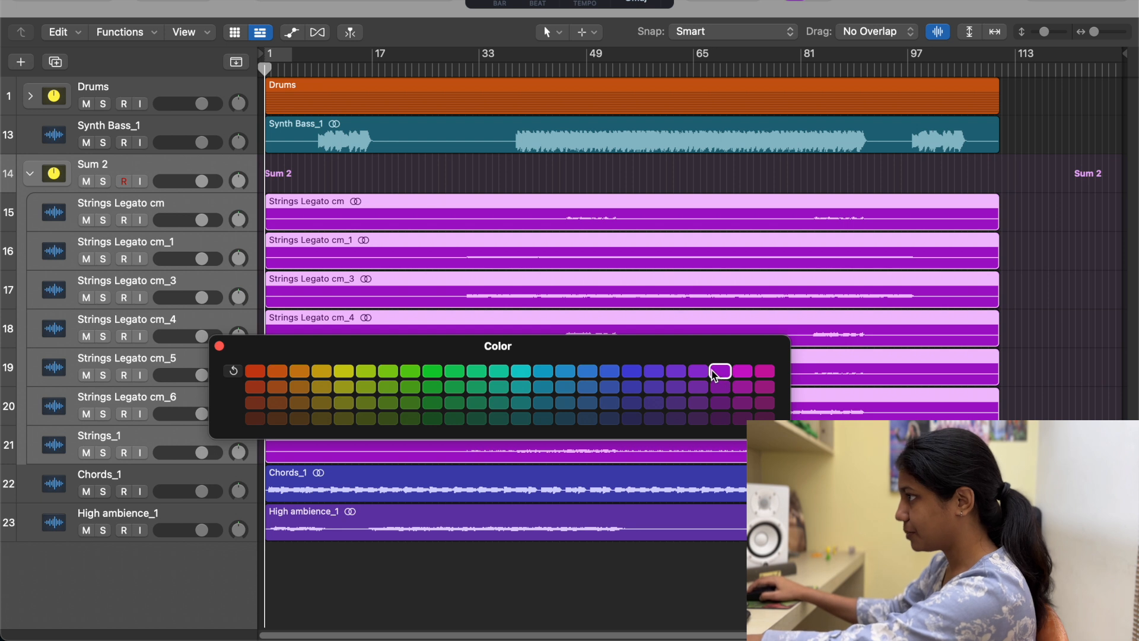
double_click(104, 165)
type("S")
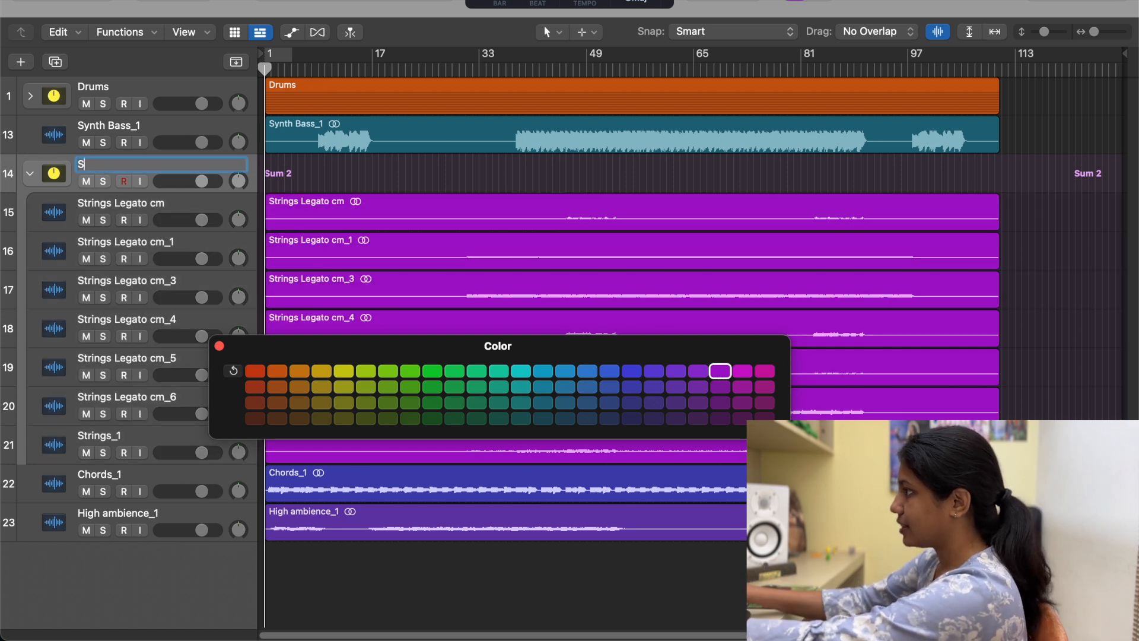
type("trings")
key("Return")
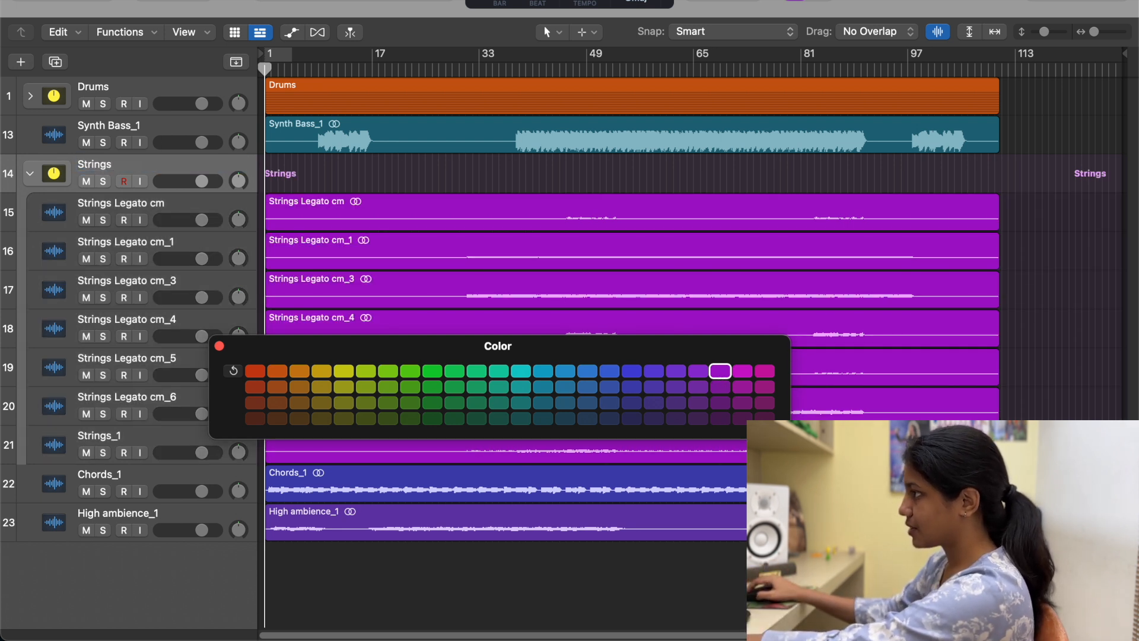
left_click(27, 178)
Step: Color the Chords_1 track bright green and the High ambience_1 track lime green
left_click(153, 212)
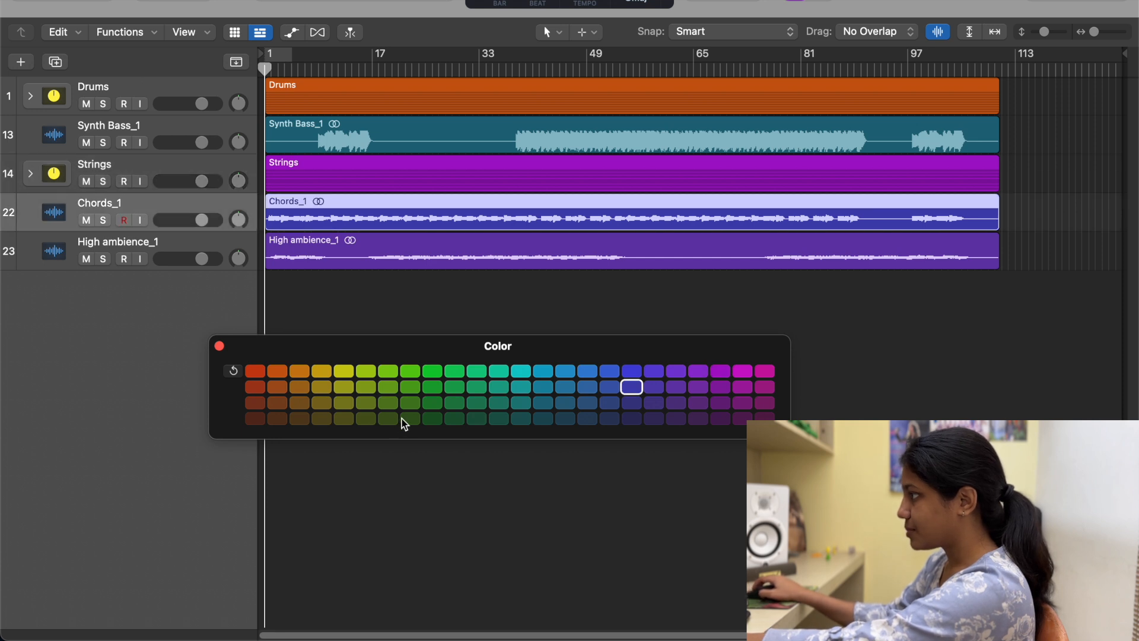
left_click(433, 372)
left_click(199, 253)
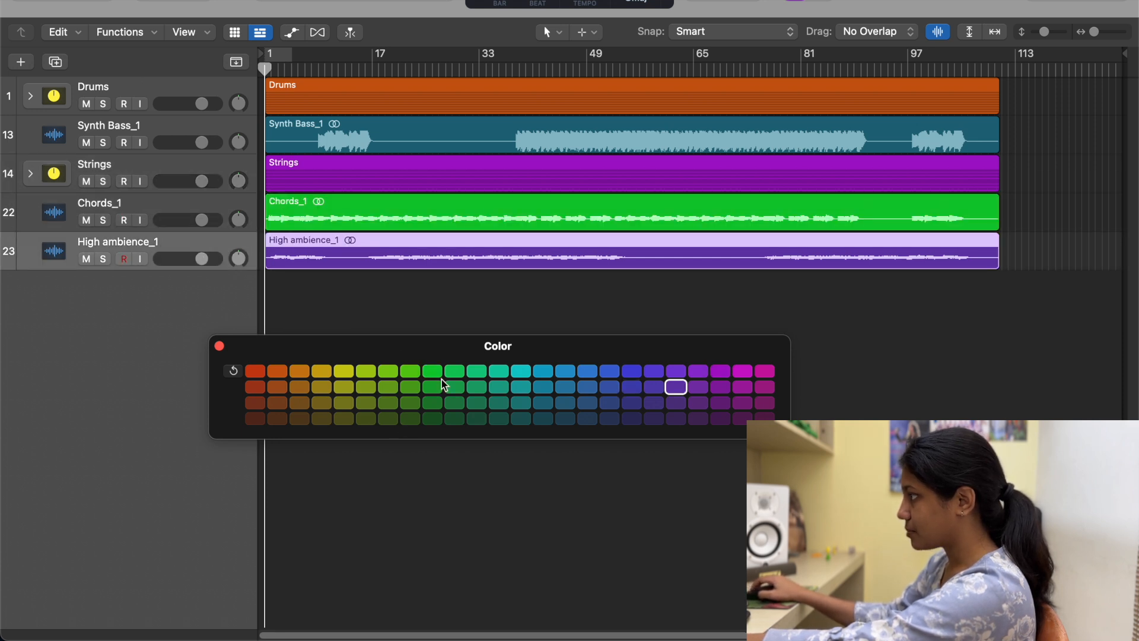
left_click(388, 372)
Step: Color the Synth Bass_1 track dark brown and close the color palette
left_click(213, 132)
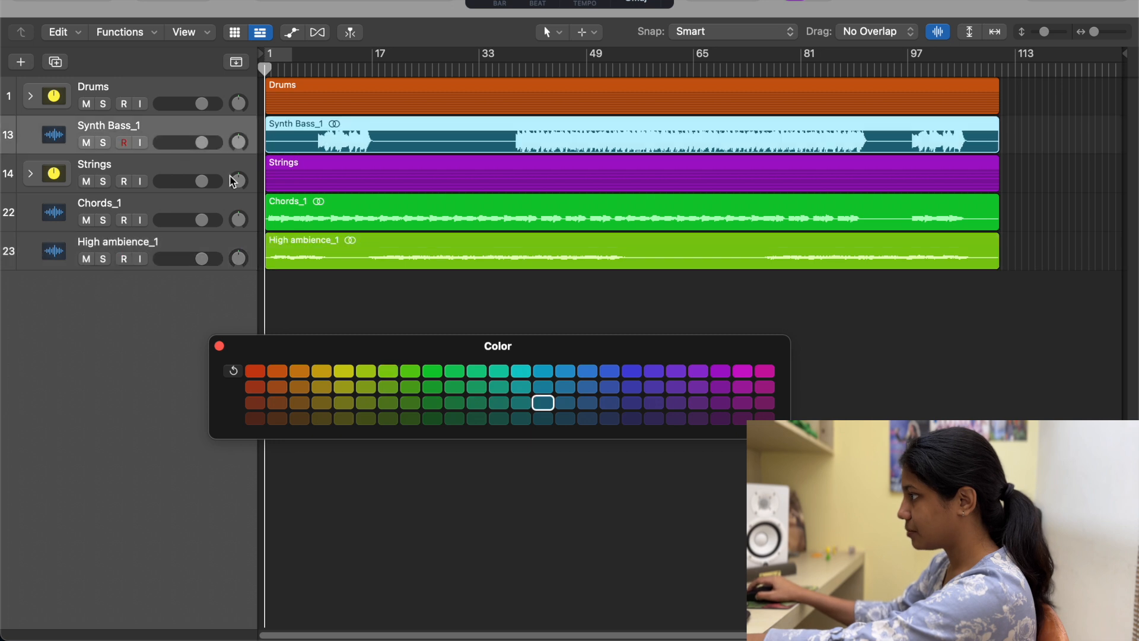
left_click(277, 403)
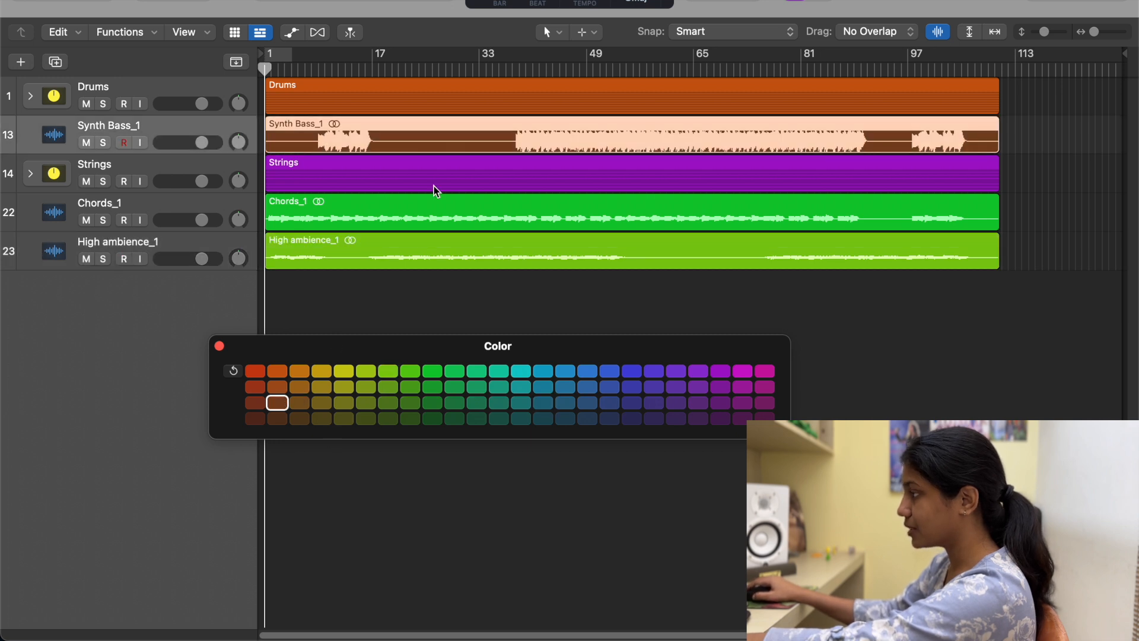
left_click(365, 299)
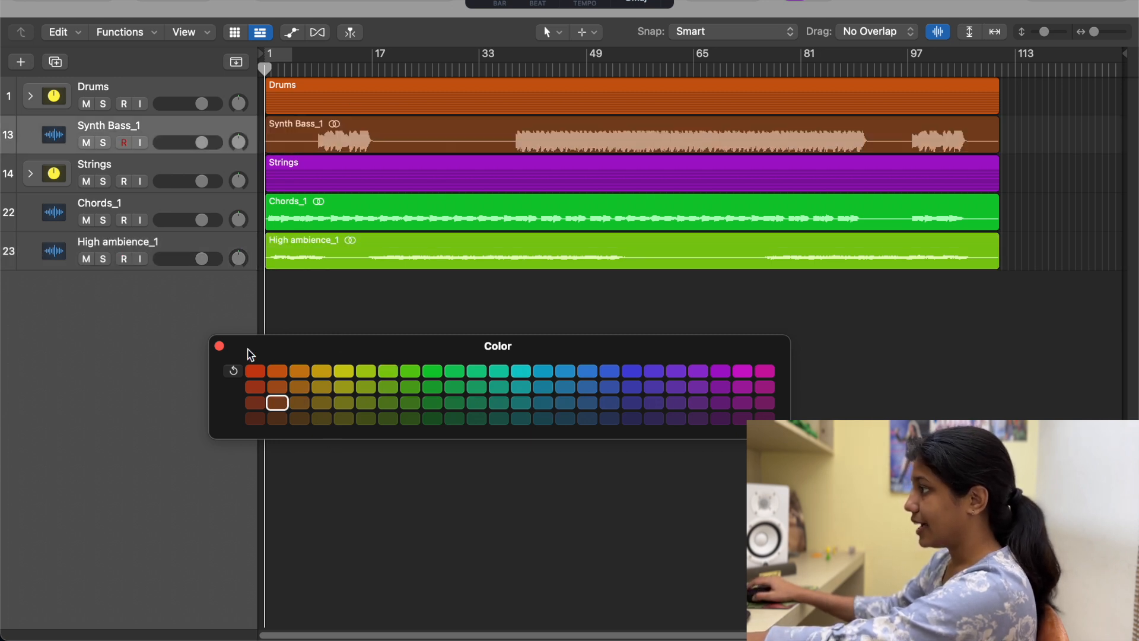
left_click(220, 348)
Step: Open the track color palette for all tracks from Drums through High ambience_1
left_click(159, 99)
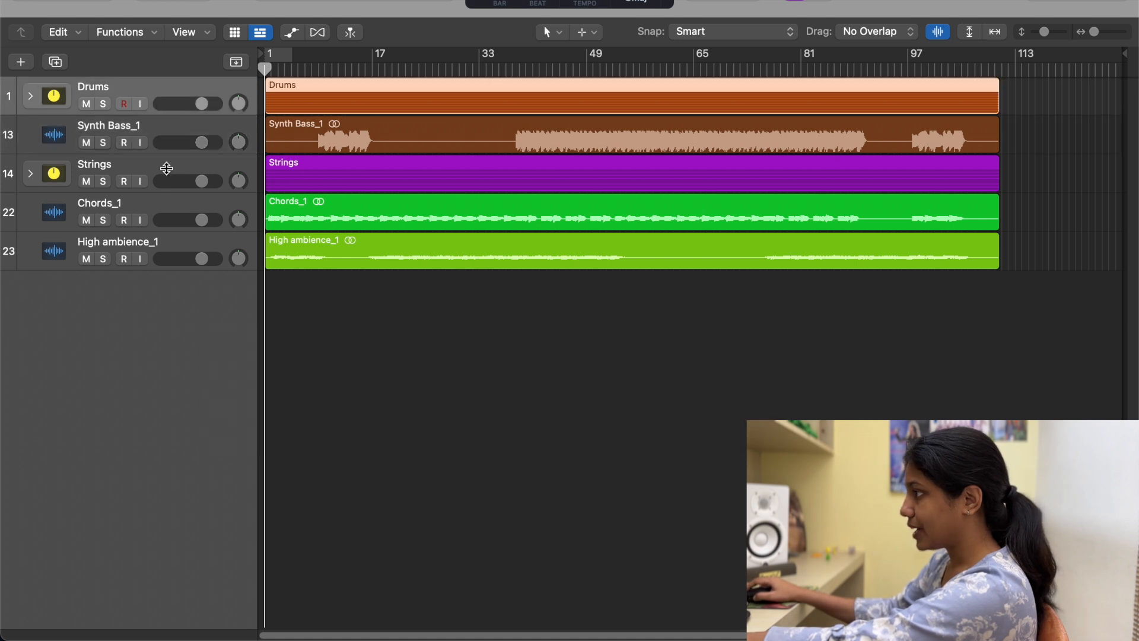
left_click(168, 242, "shift")
right_click(168, 242)
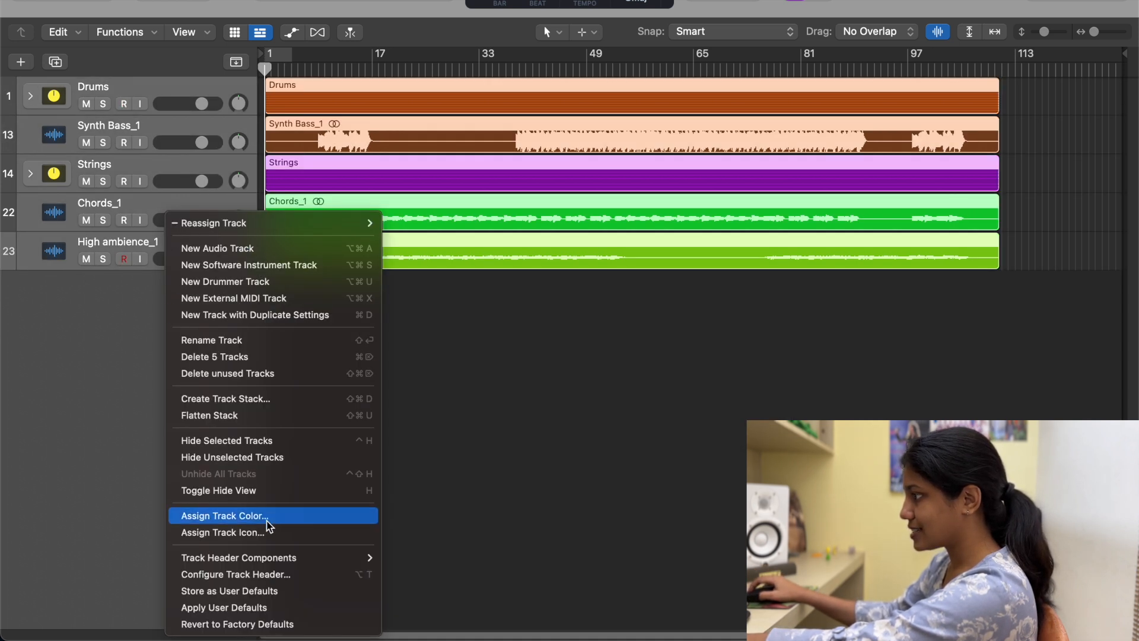
left_click(248, 522)
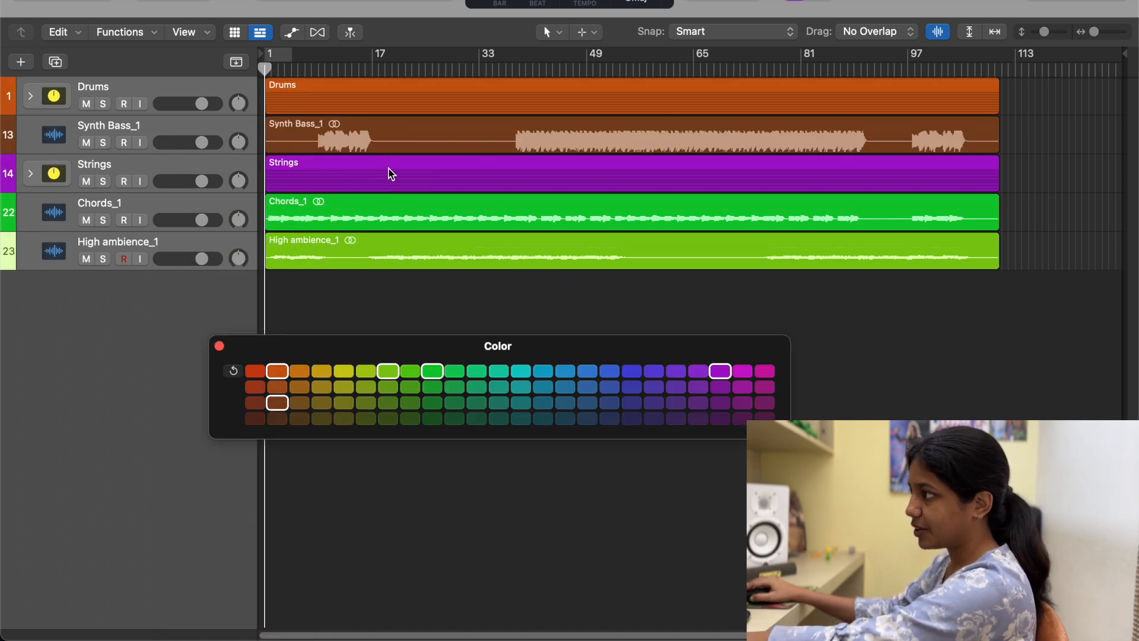
Step: Show the global tracks and add a marker named Chorus where the regions inside the Strings stack begin
left_click(30, 173)
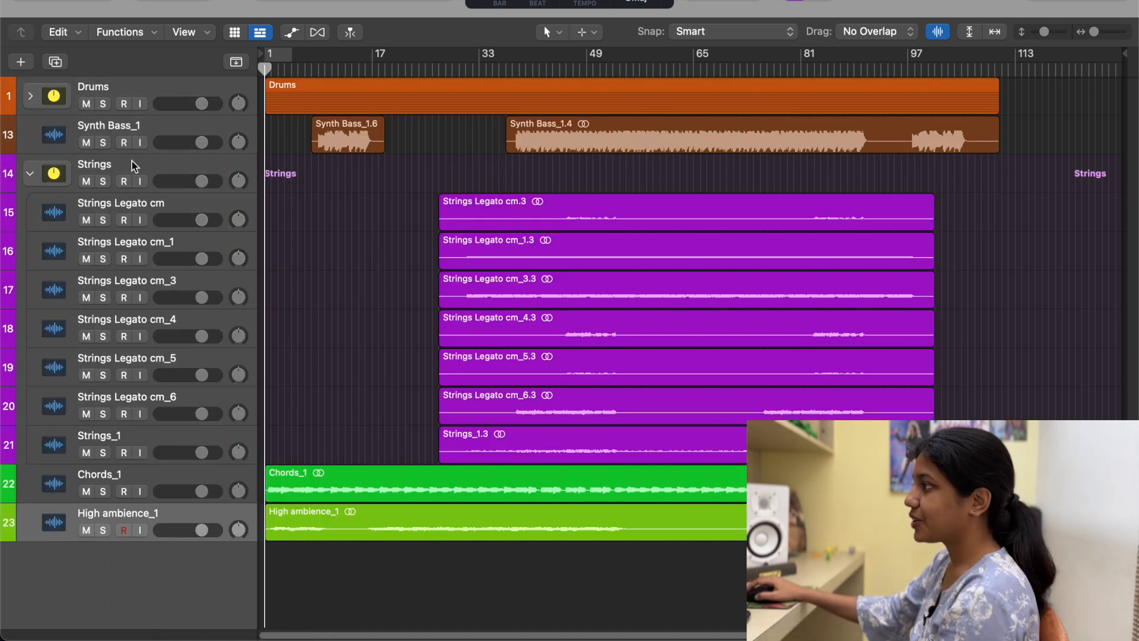
left_click(236, 61)
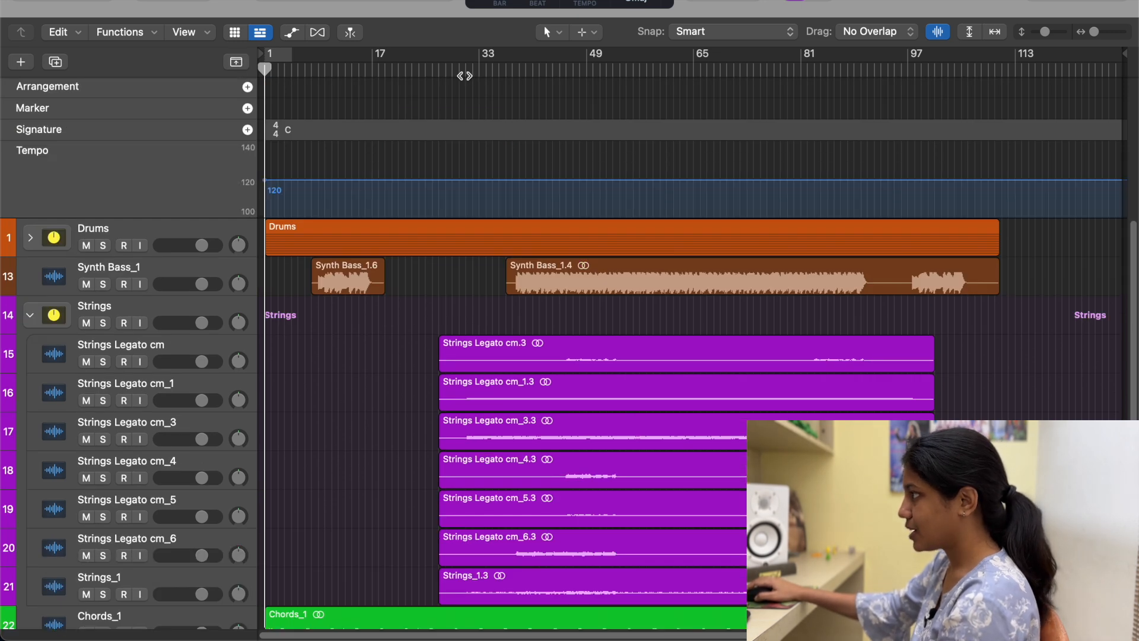
left_click(452, 69)
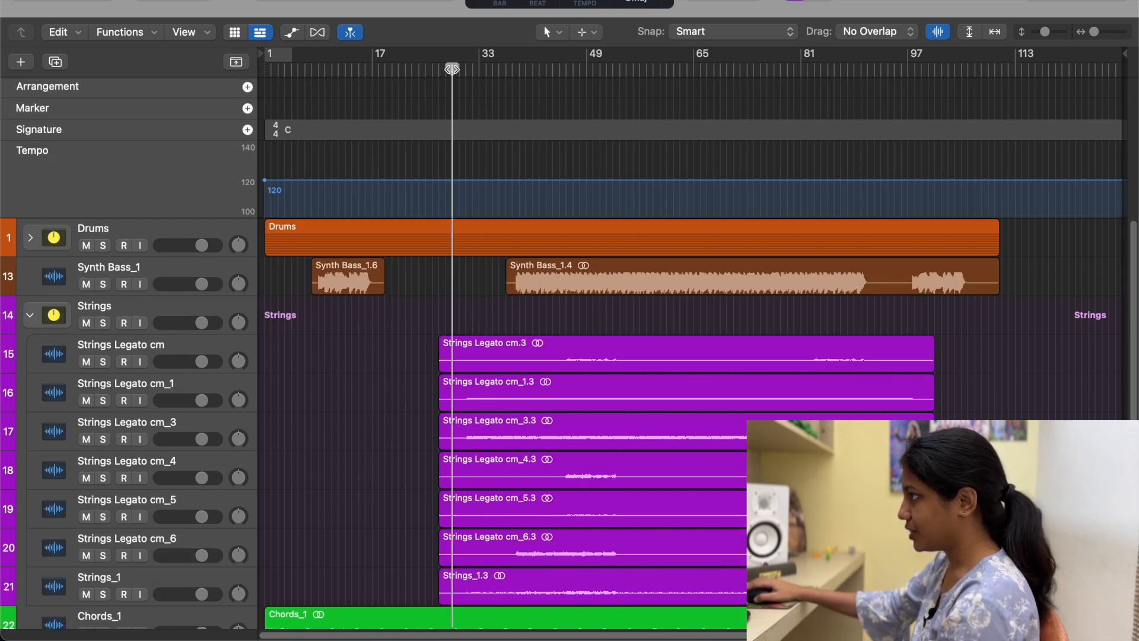
left_click(236, 62)
left_click(236, 62)
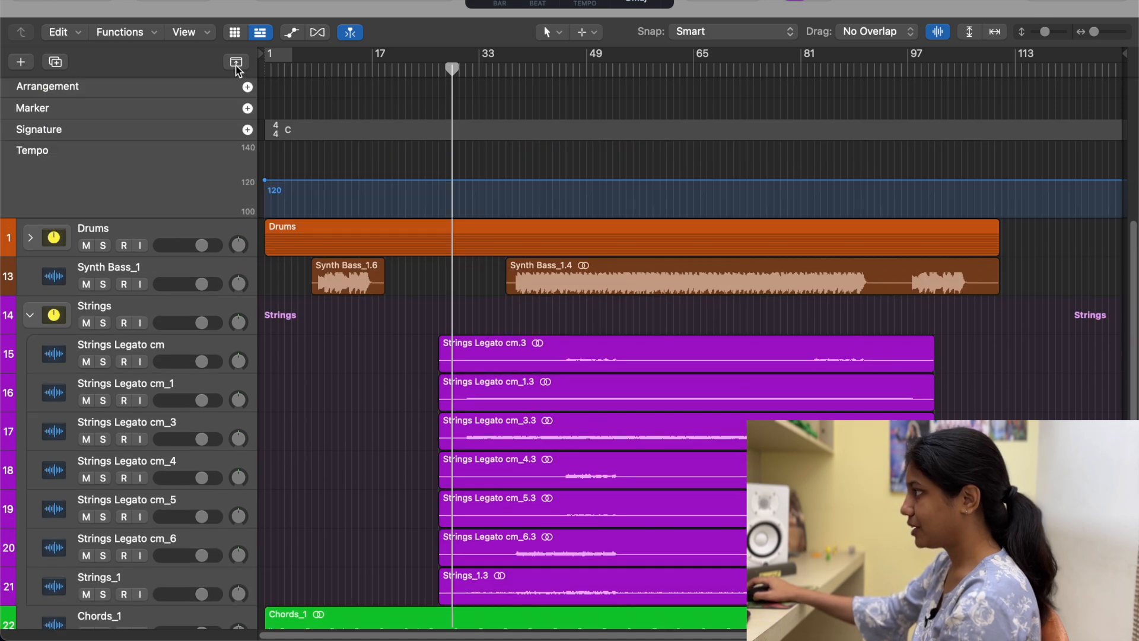
left_click(439, 68)
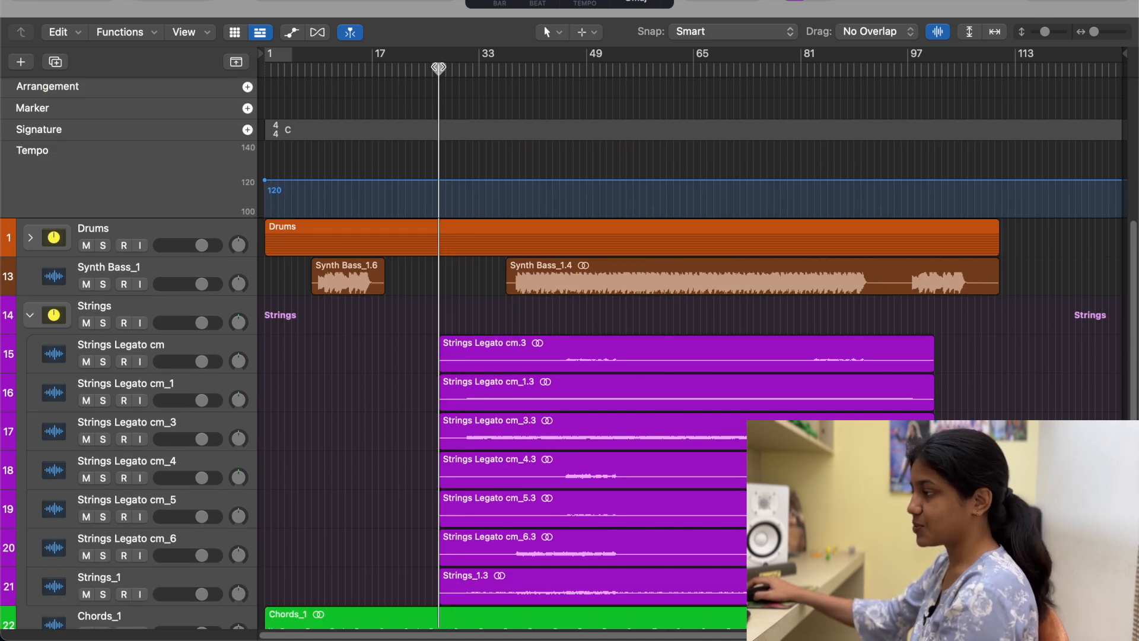
left_click(247, 108)
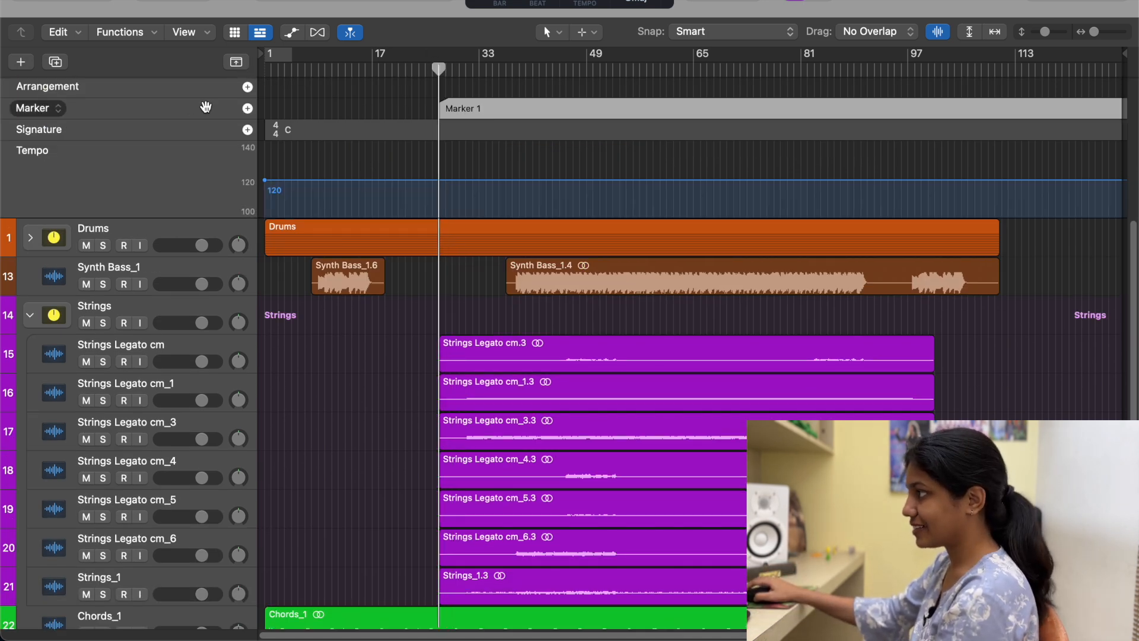
double_click(462, 107)
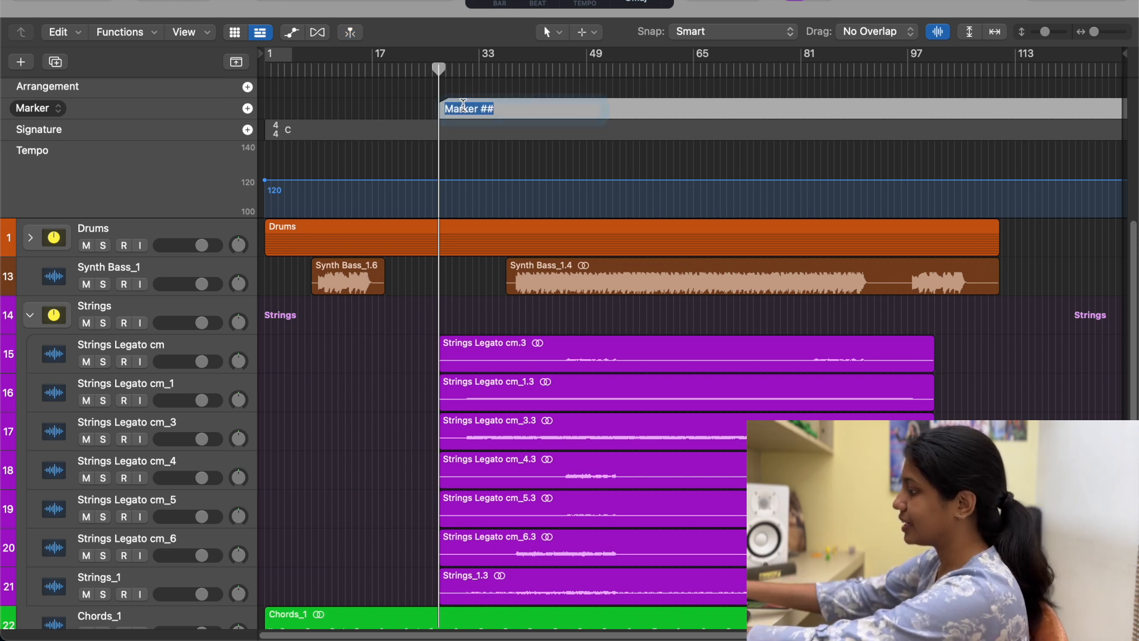
type("Chorus")
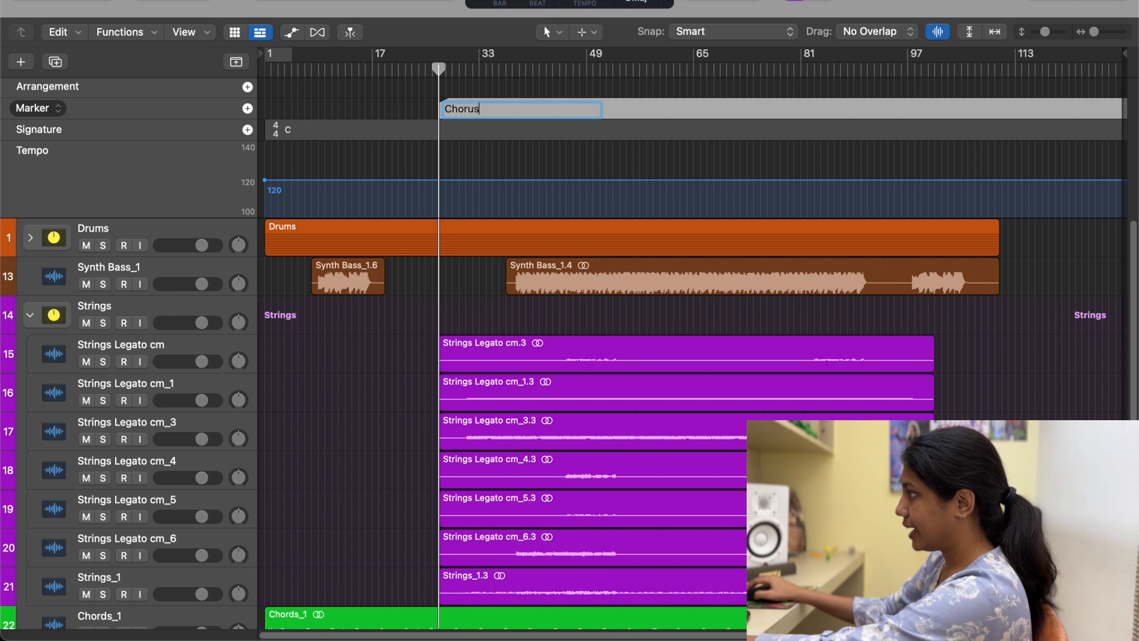
key("Return")
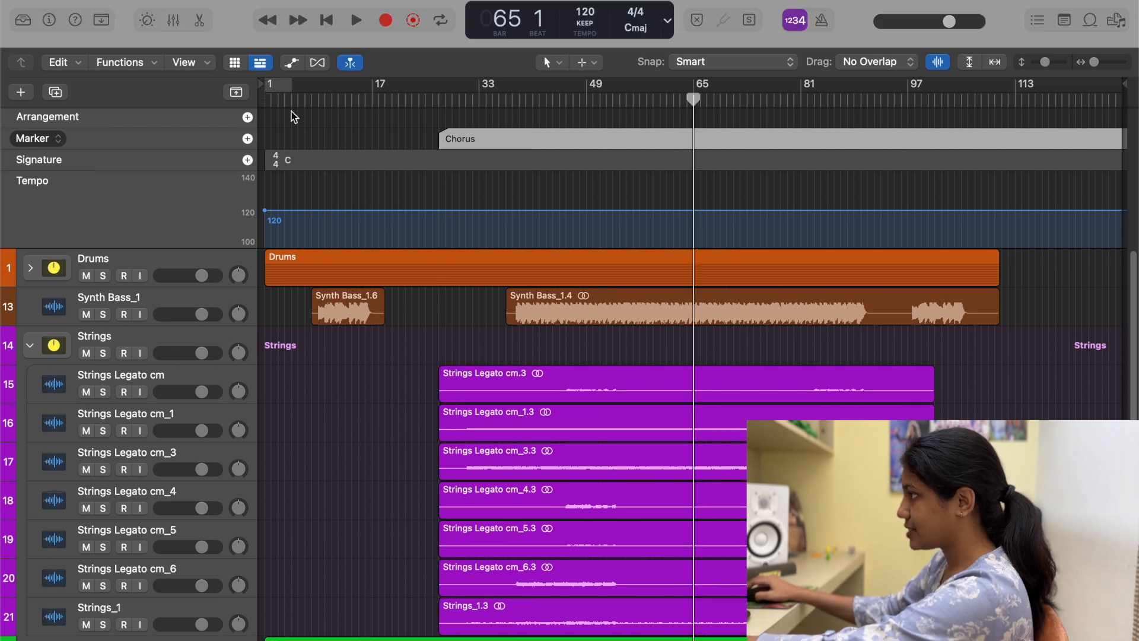
Step: Add a marker named Intro at bar 5 and hide the global tracks
left_click(291, 99)
left_click(247, 139)
double_click(355, 138)
type("Intro")
key("Return")
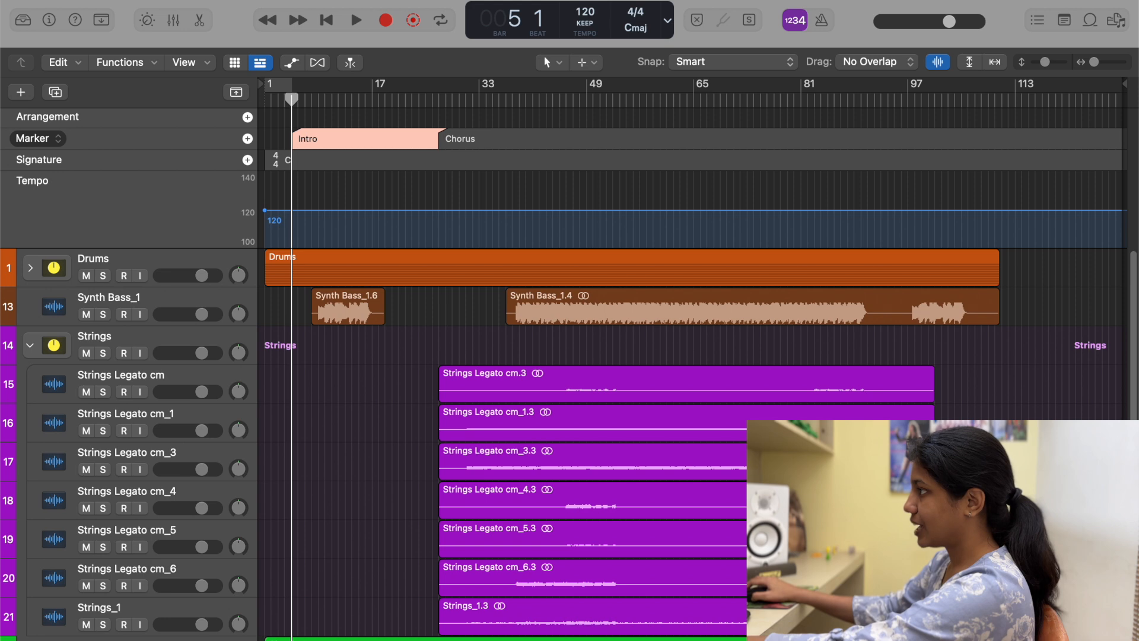
left_click(237, 92)
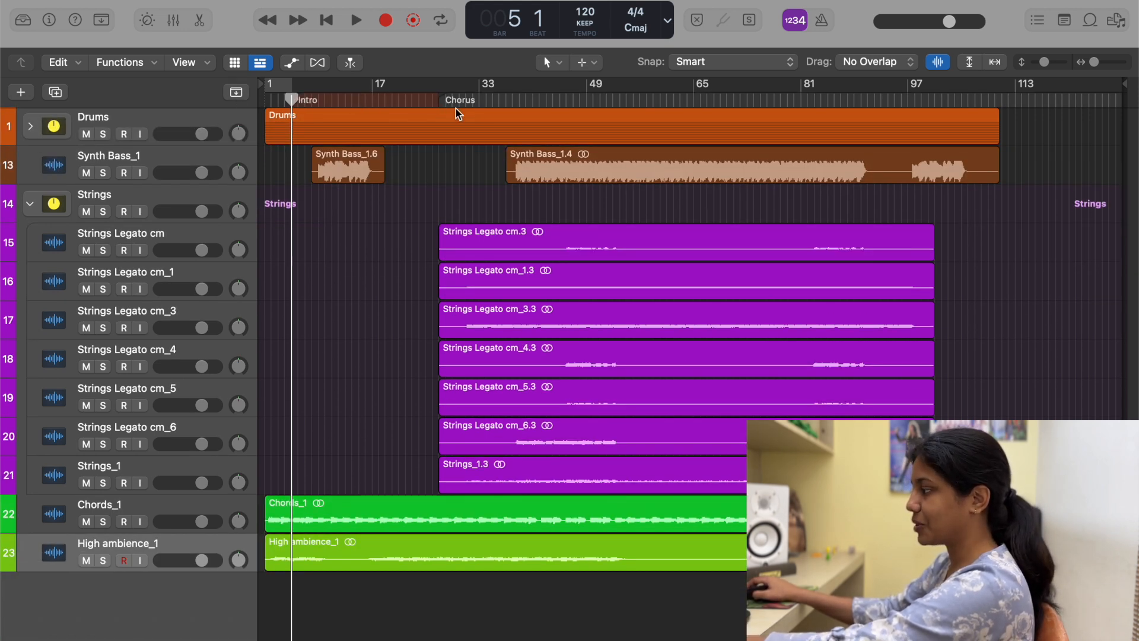
Step: Write the headings "Name of the song:", "Key:" and "Chord Prog:" in the project notes and close the notes
left_click(1066, 21)
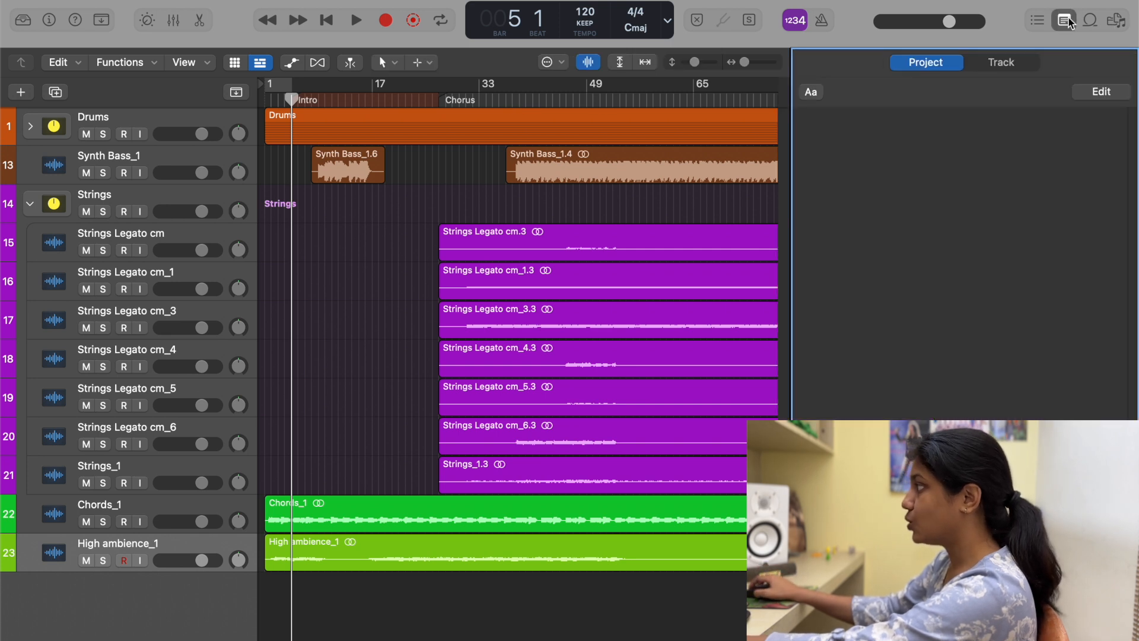
left_click(1101, 91)
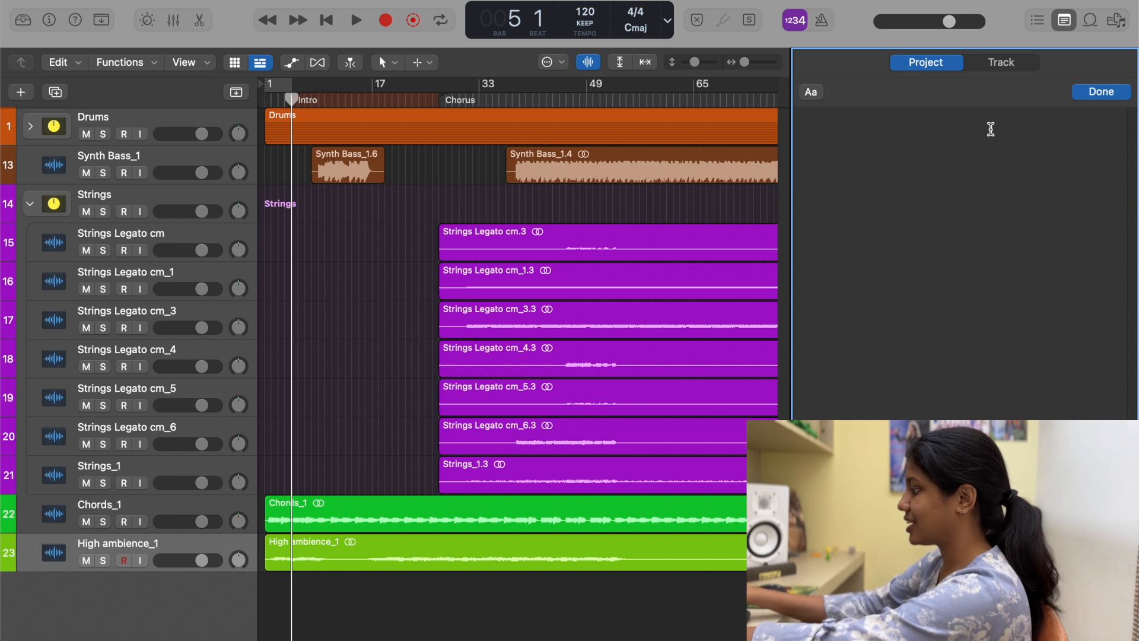
key("BackSpace")
key("BackSpace")
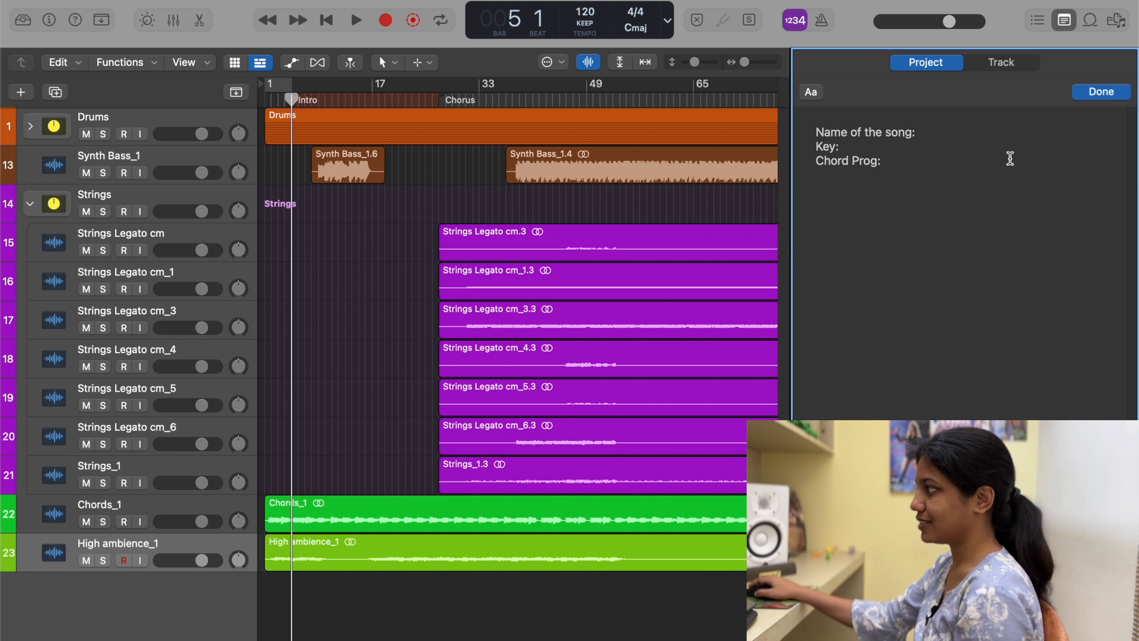
left_click(1063, 21)
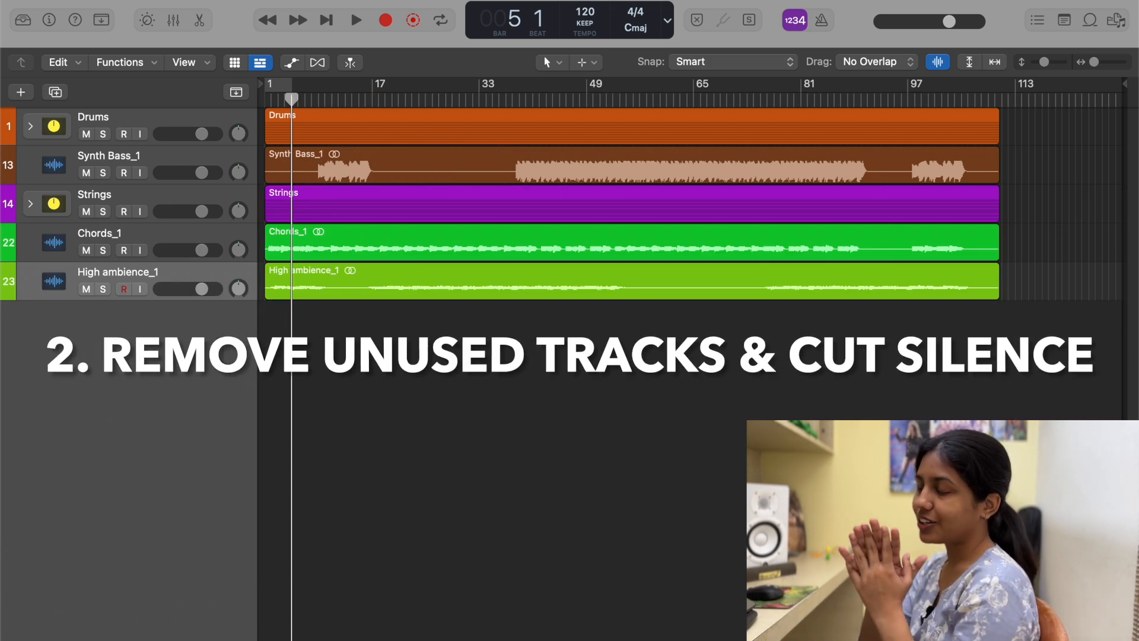
Step: Create two new audio tracks below High ambience_1
left_click(20, 92)
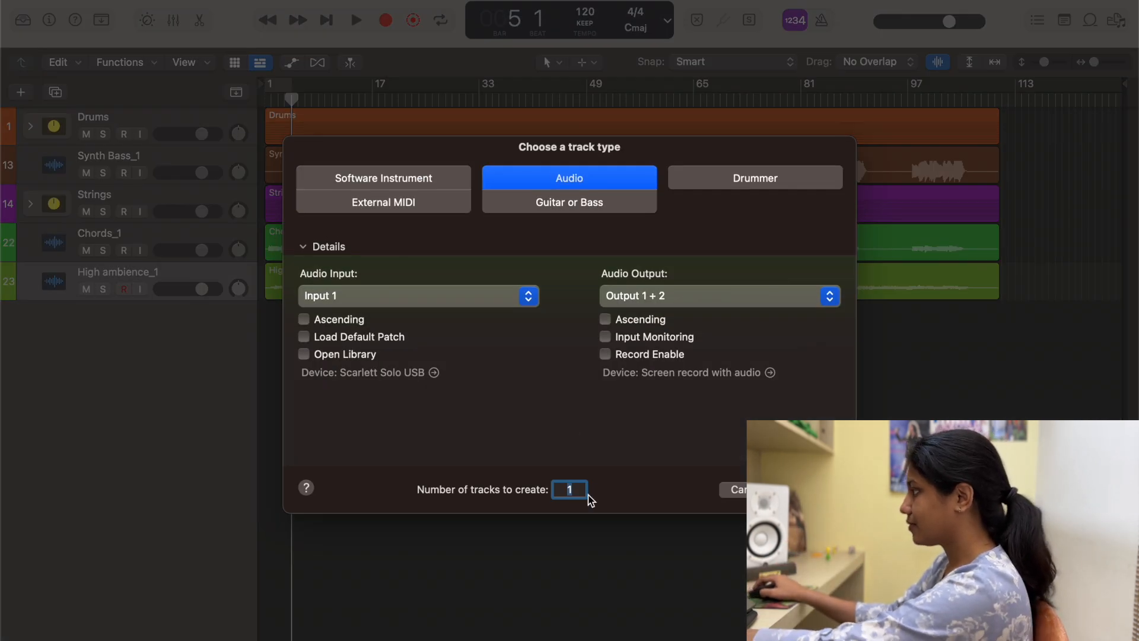
type("2")
key("Return")
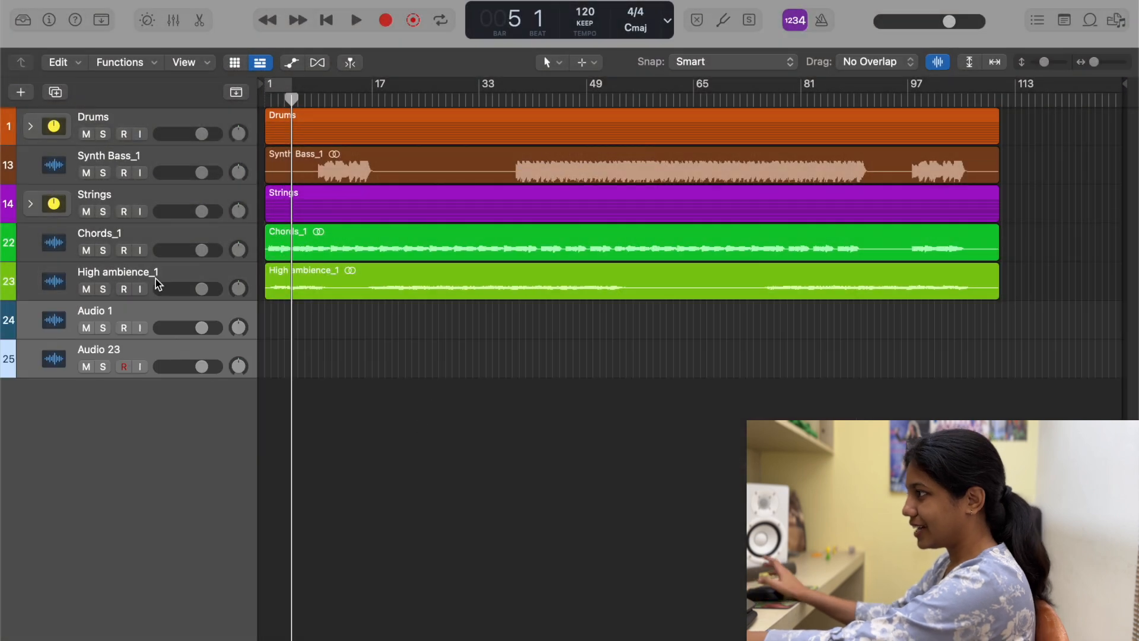
Step: Delete the two empty tracks Audio 1 and Audio 23
left_click(162, 313)
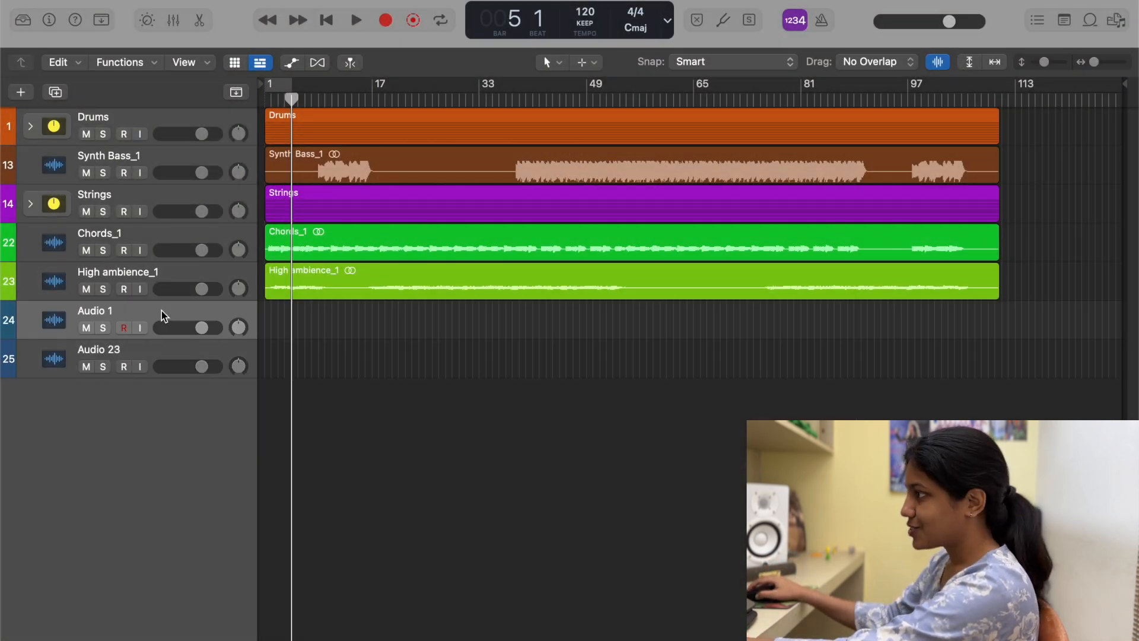
left_click(166, 347, "shift")
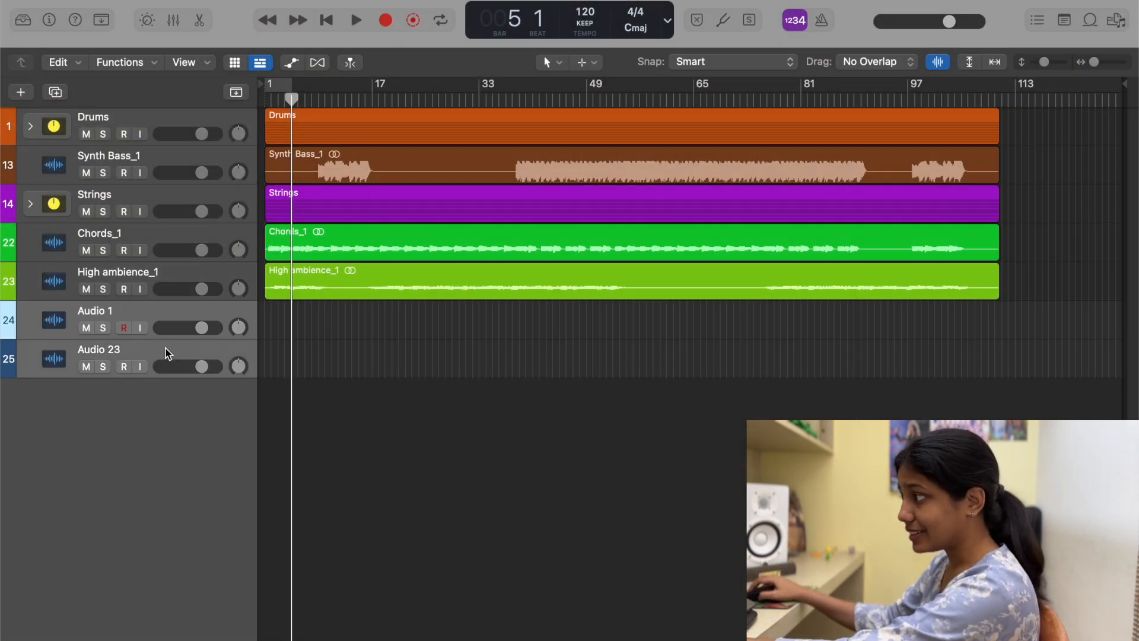
right_click(166, 347)
left_click(187, 387)
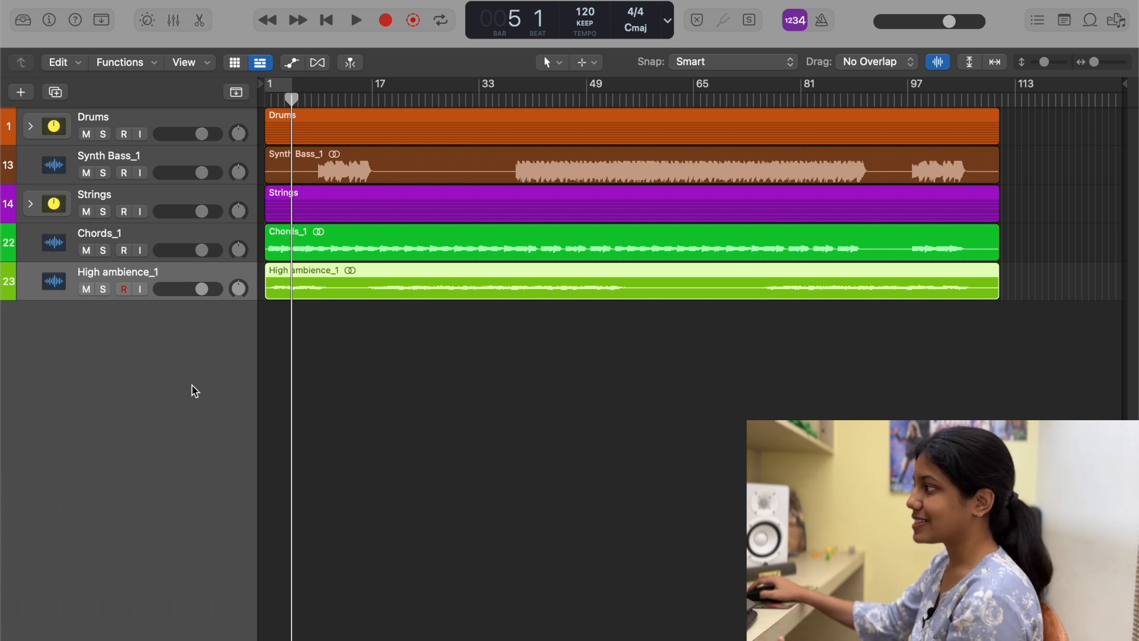
Step: Cut the silence before the first phrase of Synth Bass_1 and between that phrase and the second one, up to about bar 37
left_click(30, 203)
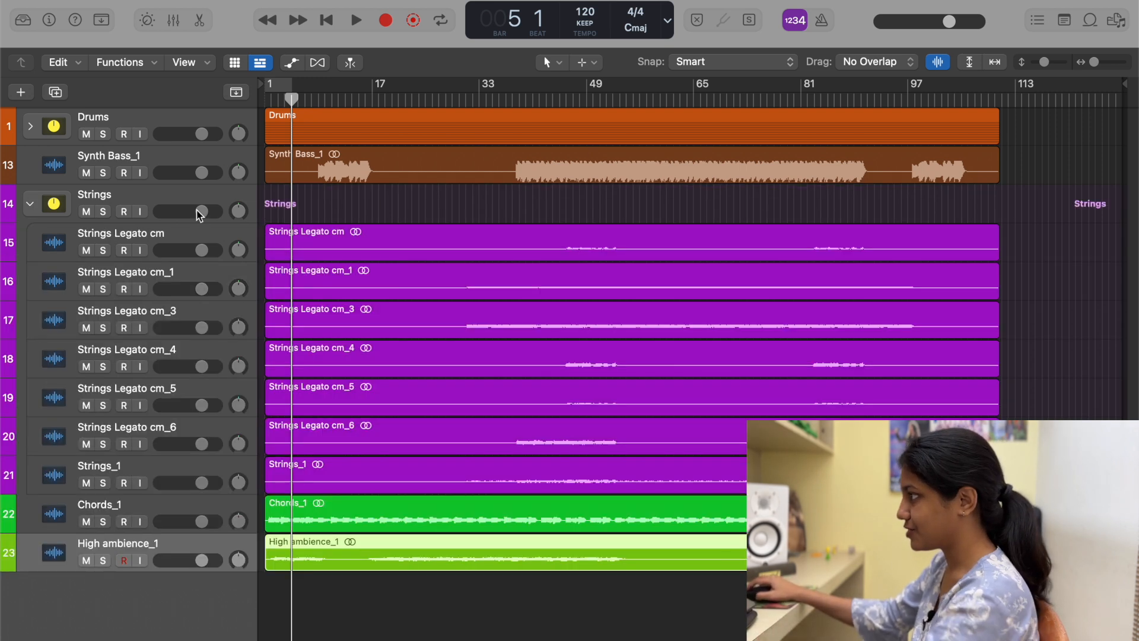
left_click(244, 161)
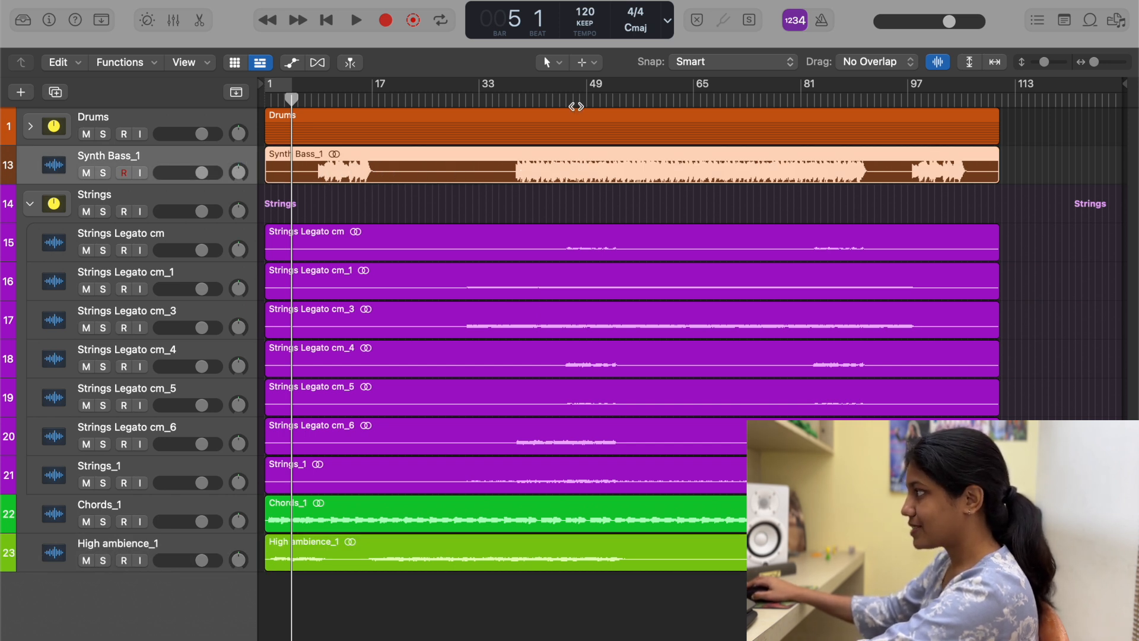
left_click(589, 64)
left_click(626, 294)
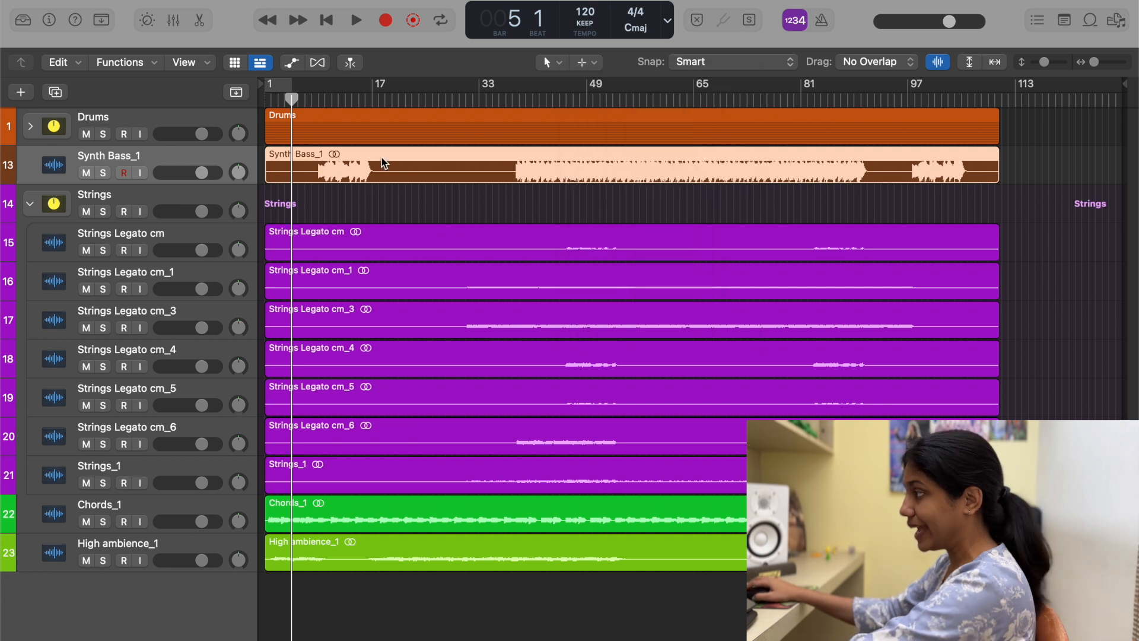
left_click_drag(378, 159, 506, 160)
key("Delete")
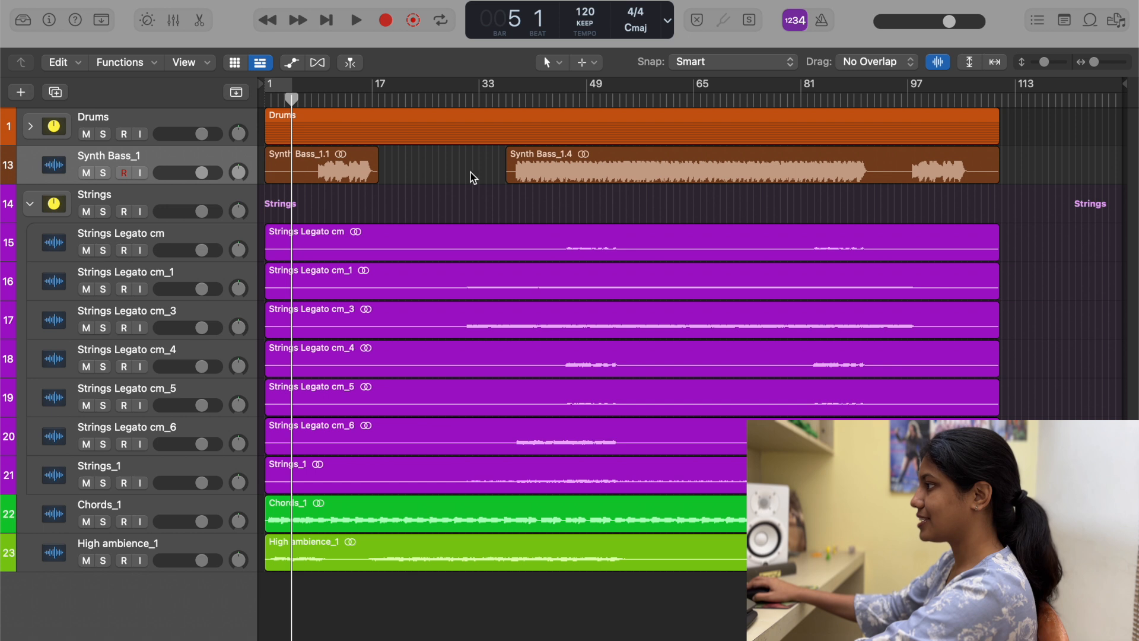
left_click_drag(315, 161, 261, 168)
key("Delete")
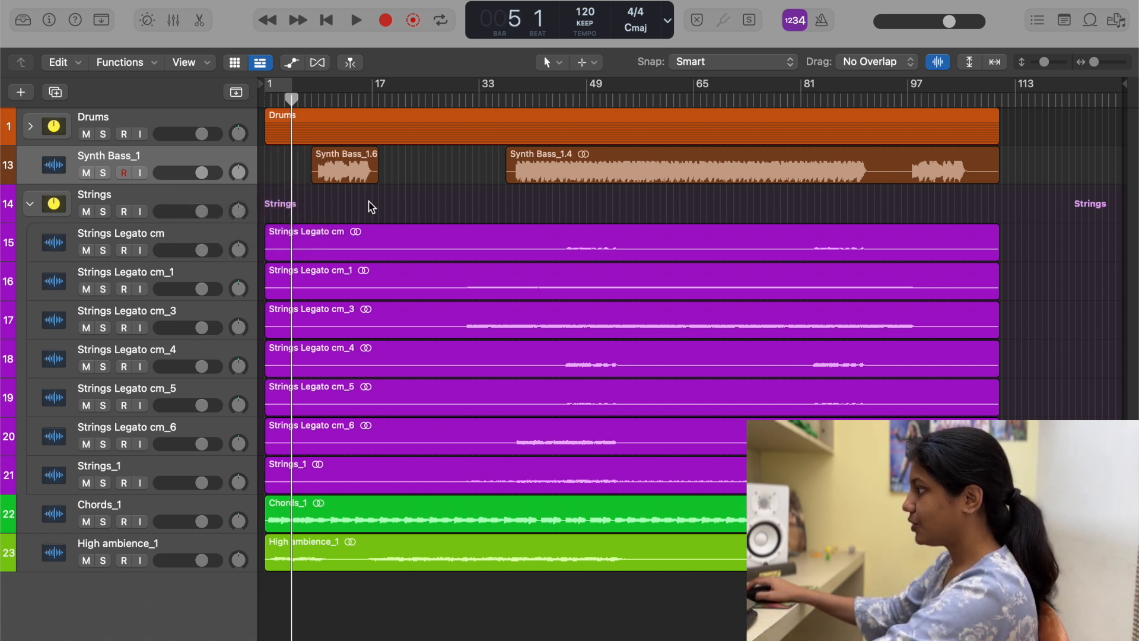
Step: Cut the silence before about bar 28 and after about bar 101 on all tracks in the Strings stack
left_click_drag(443, 228, 265, 461)
key("Delete")
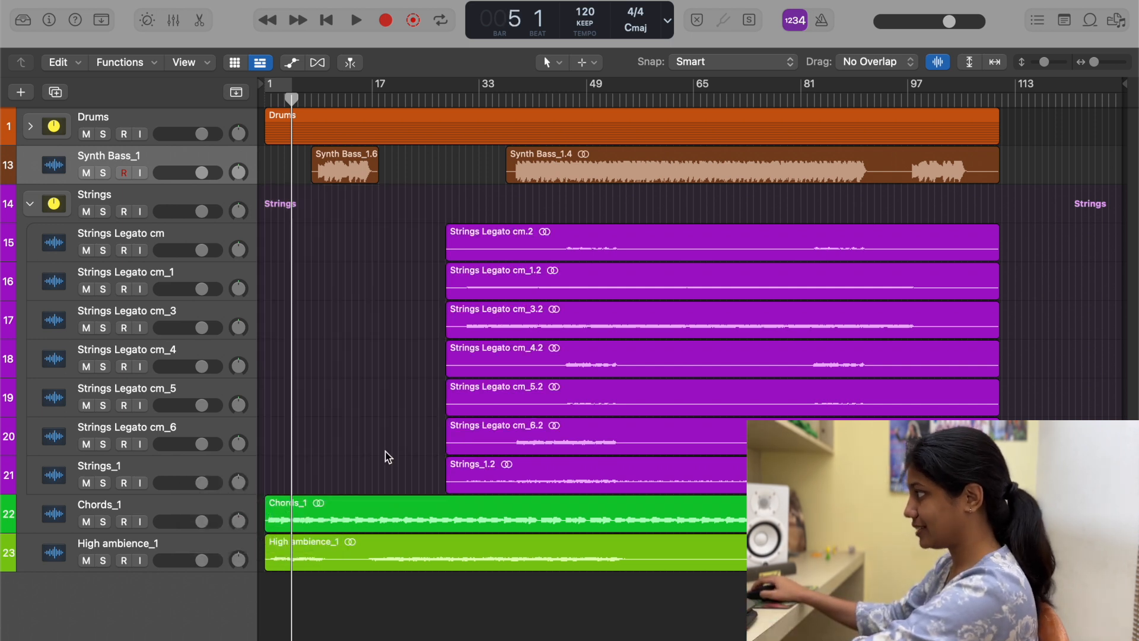
left_click_drag(1010, 229, 934, 410)
key("Delete")
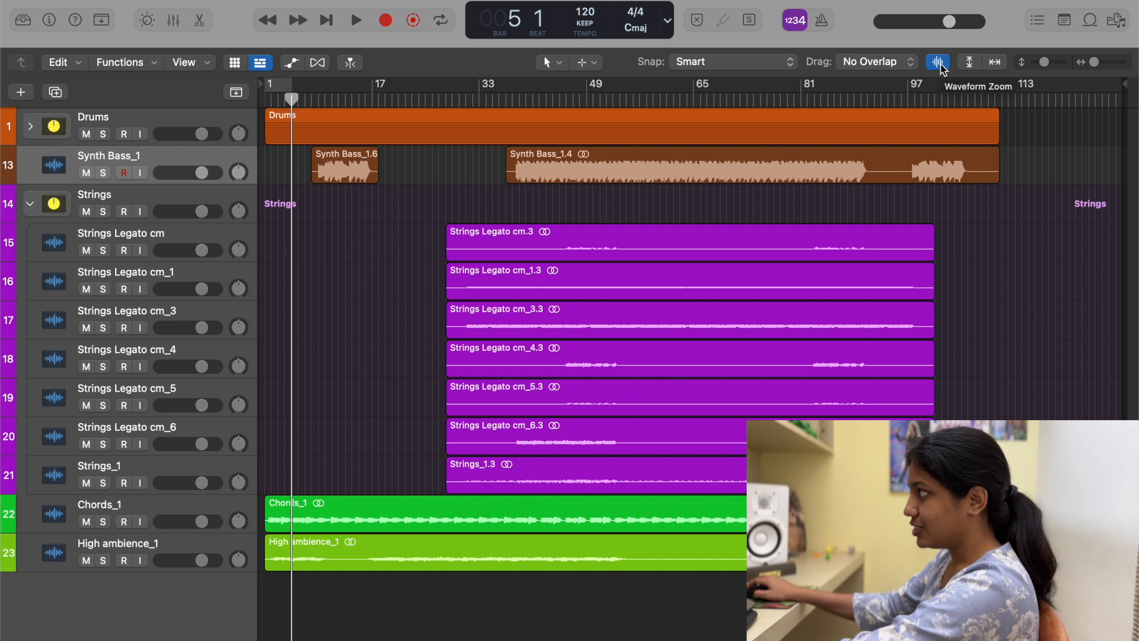
Step: Magnify the waveforms and cut the silence between phrases on Strings Legato cm, cm_4, cm_5 and cm_6, starting from about bar 58
left_click_drag(940, 67, 944, 26)
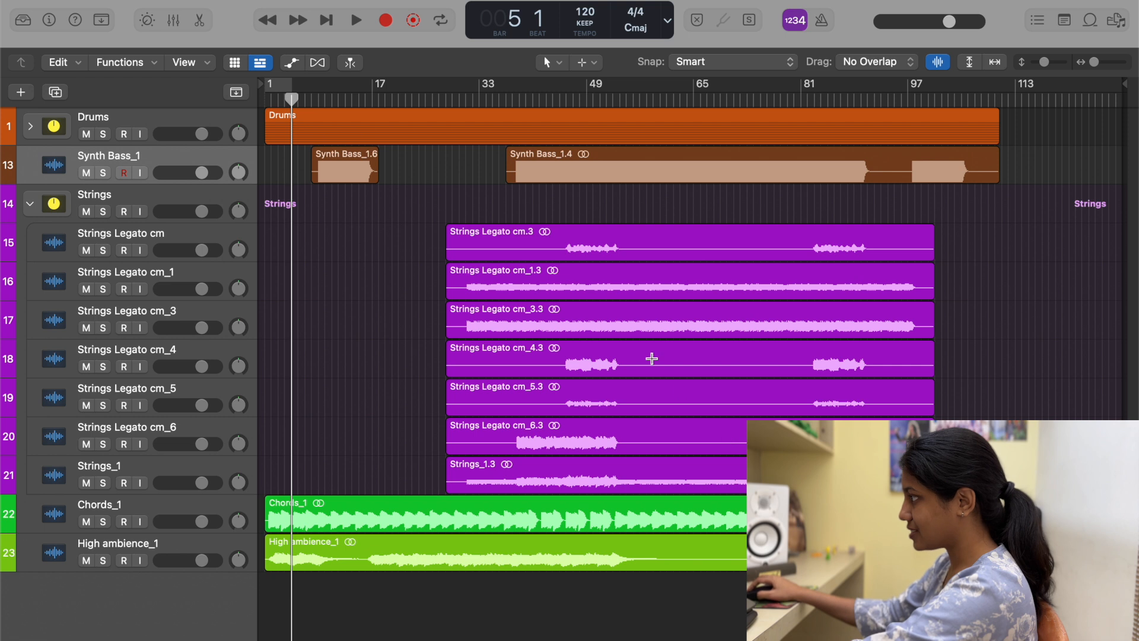
left_click_drag(647, 354, 743, 437)
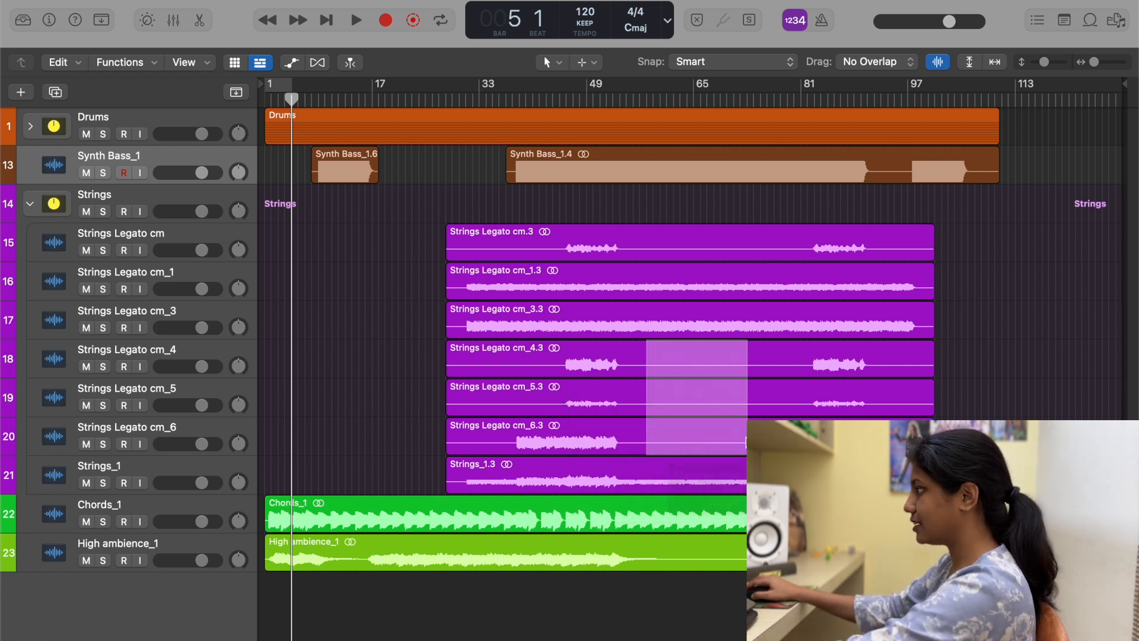
key("Delete")
left_click_drag(651, 201, 790, 233)
key("Delete")
left_click(532, 236)
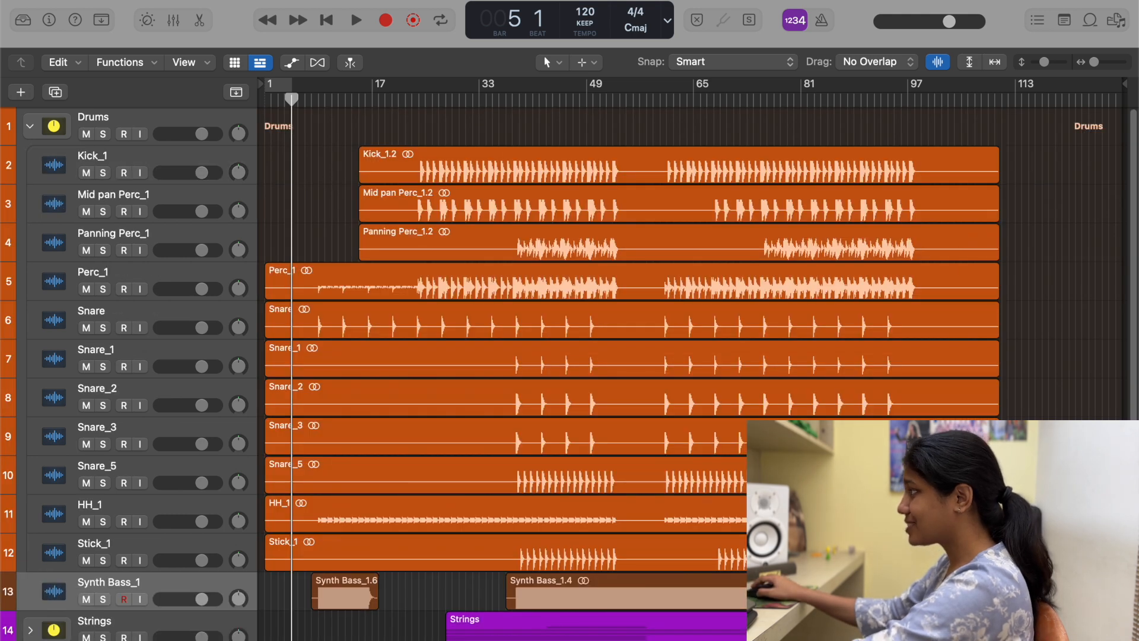
Step: Cut the silence after about bar 100 on all tracks in the Drums stack, and collapse the stack
left_click_drag(1032, 201, 927, 555)
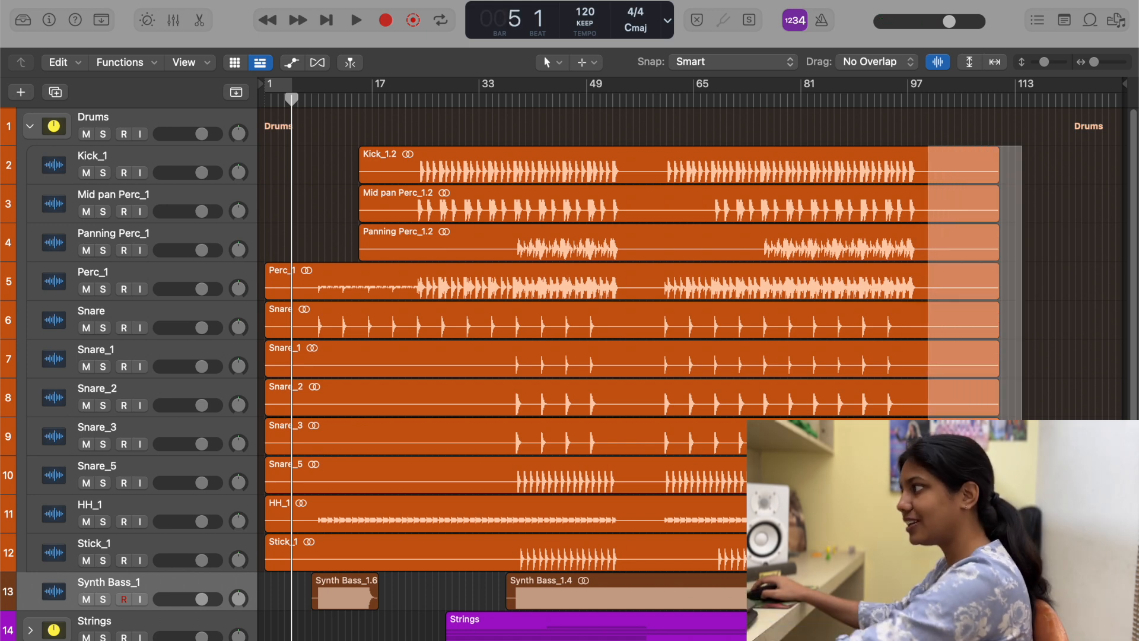
key("Delete")
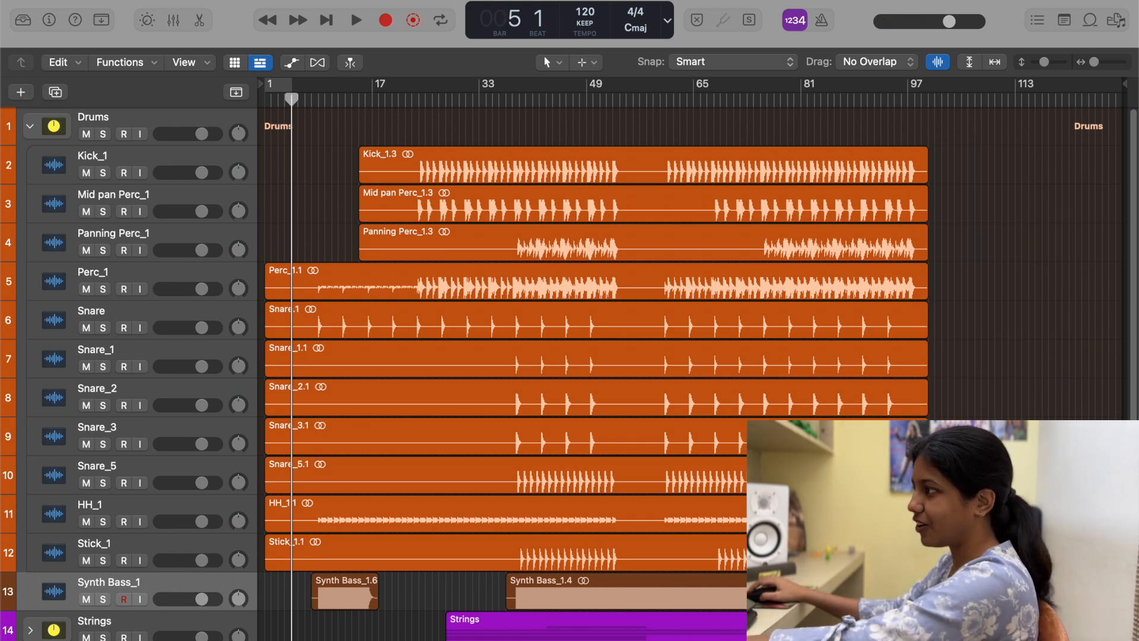
left_click(30, 125)
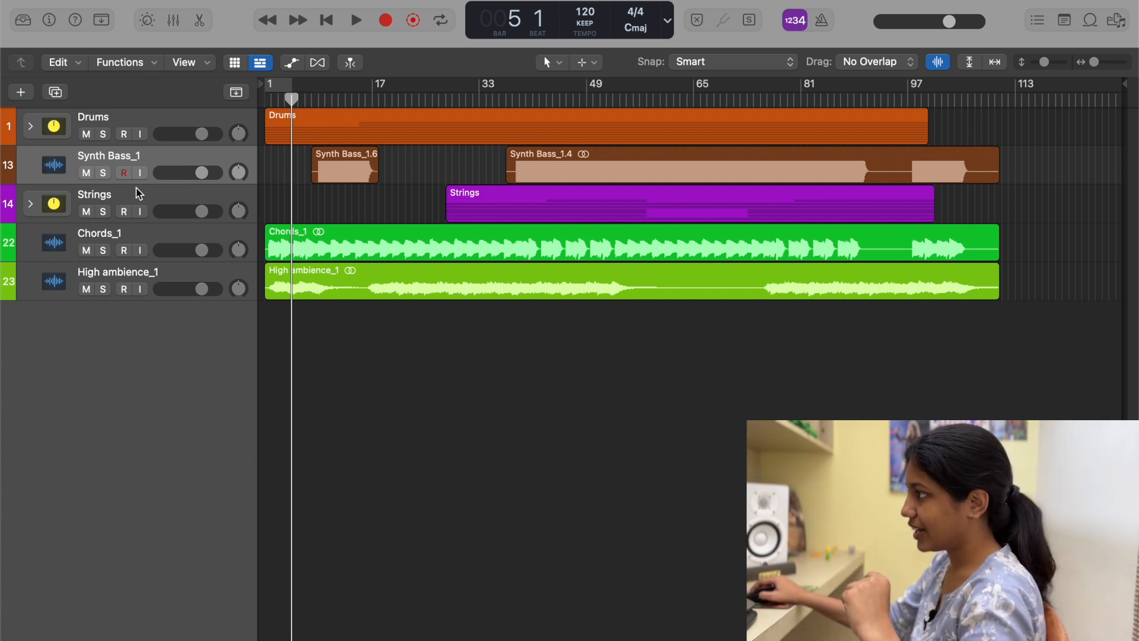
Step: Insert a Channel EQ on the Strings Legato cm track in the Strings stack
left_click(30, 203)
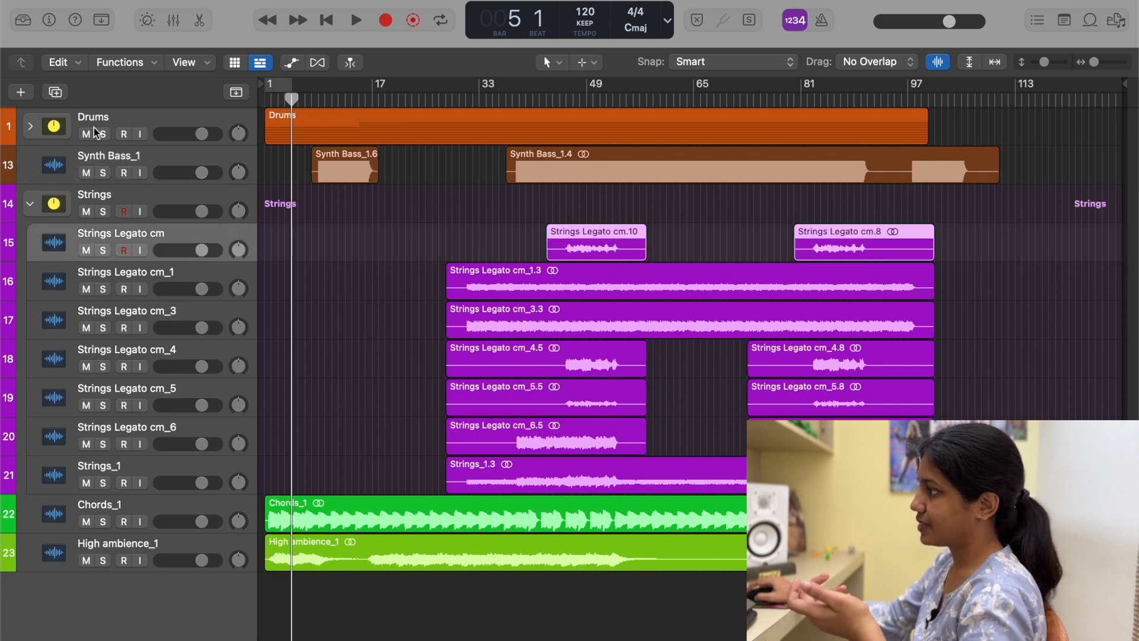
key("i")
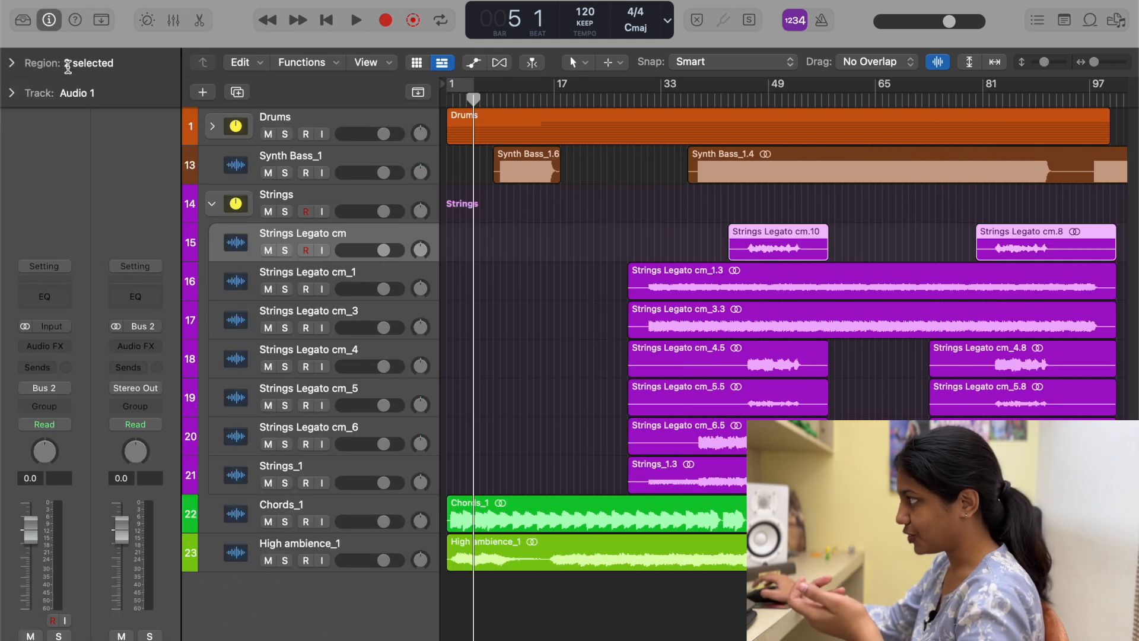
left_click(67, 296)
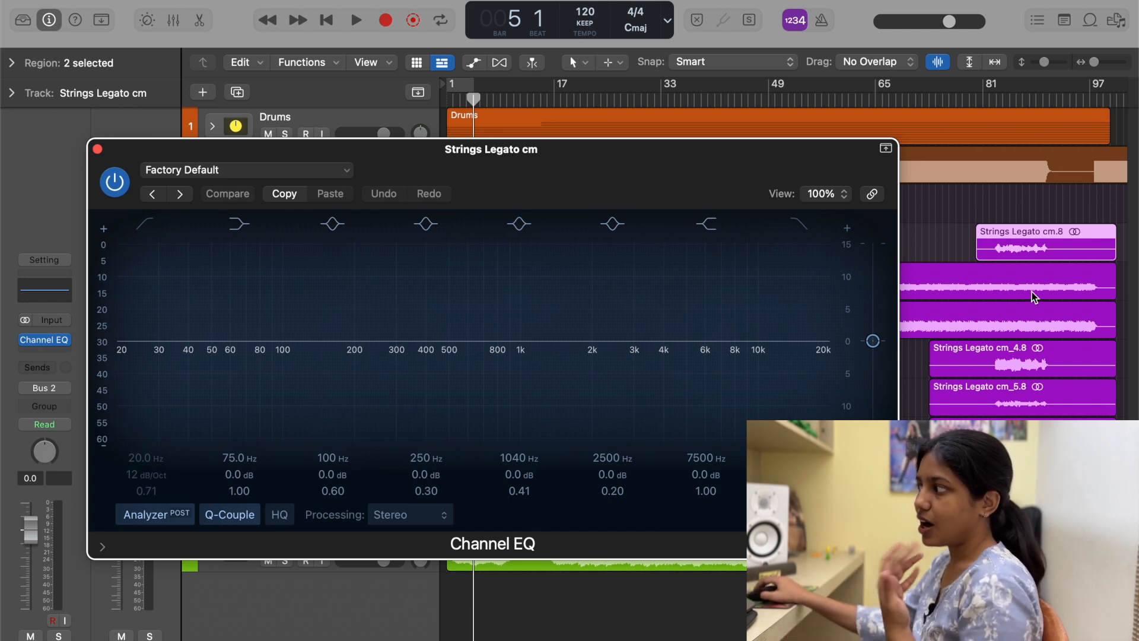
Step: Try the yellow bell band as a 12.4 dB boost and a 3.4 dB cut at 178 Hz, and move it to 2320 Hz
left_click_drag(283, 341, 277, 276)
left_click_drag(334, 491, 334, 453)
left_click_drag(277, 274, 343, 261)
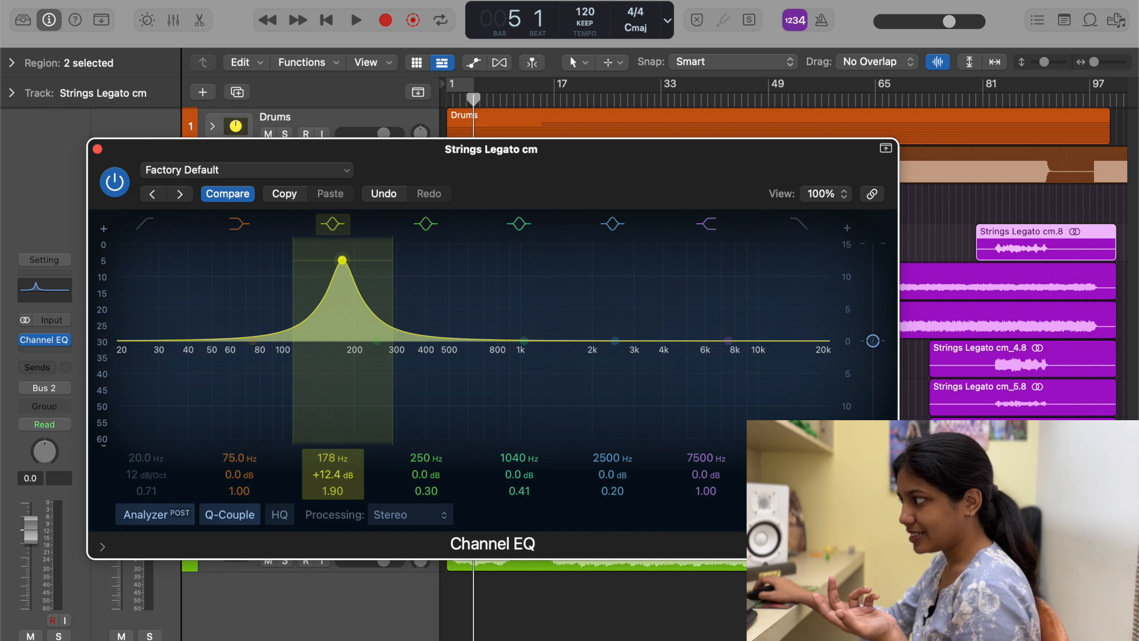
left_click_drag(342, 259, 342, 362)
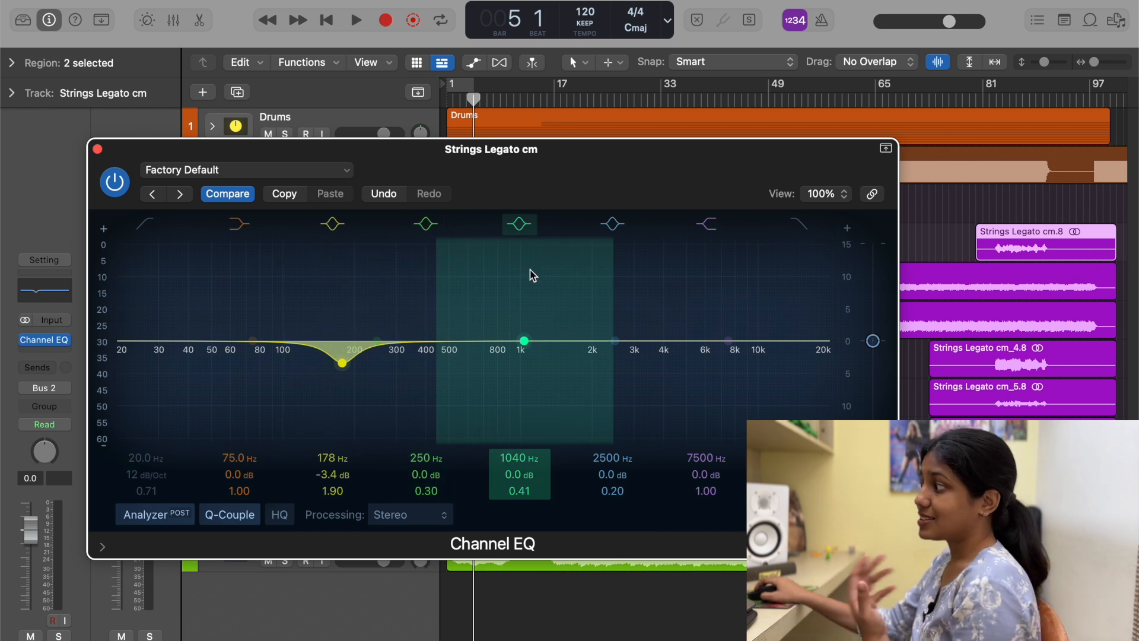
left_click_drag(342, 362, 607, 343)
Step: Boost the high shelf band by about 5.3 dB at 4100 Hz
left_click(731, 342)
left_click(719, 225)
left_click_drag(724, 339, 671, 301)
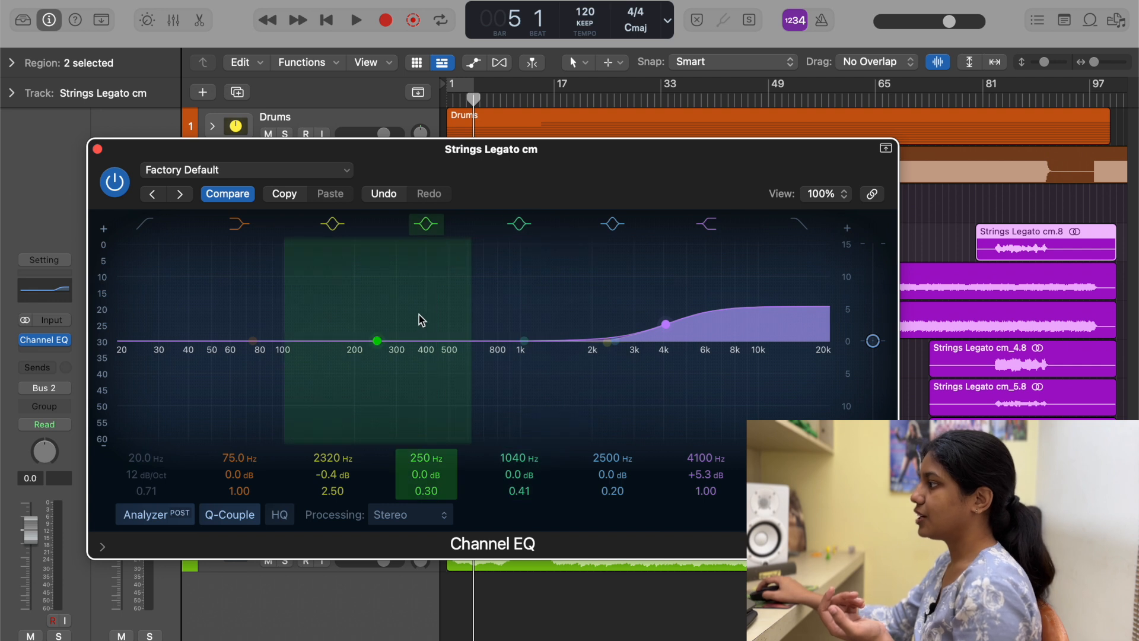
Step: Try a -8 dB bell at 202 Hz, a +4 dB low shelf at 91.5 Hz and a +10 dB bell at 1430 Hz, disabling each band
left_click_drag(380, 342, 359, 402)
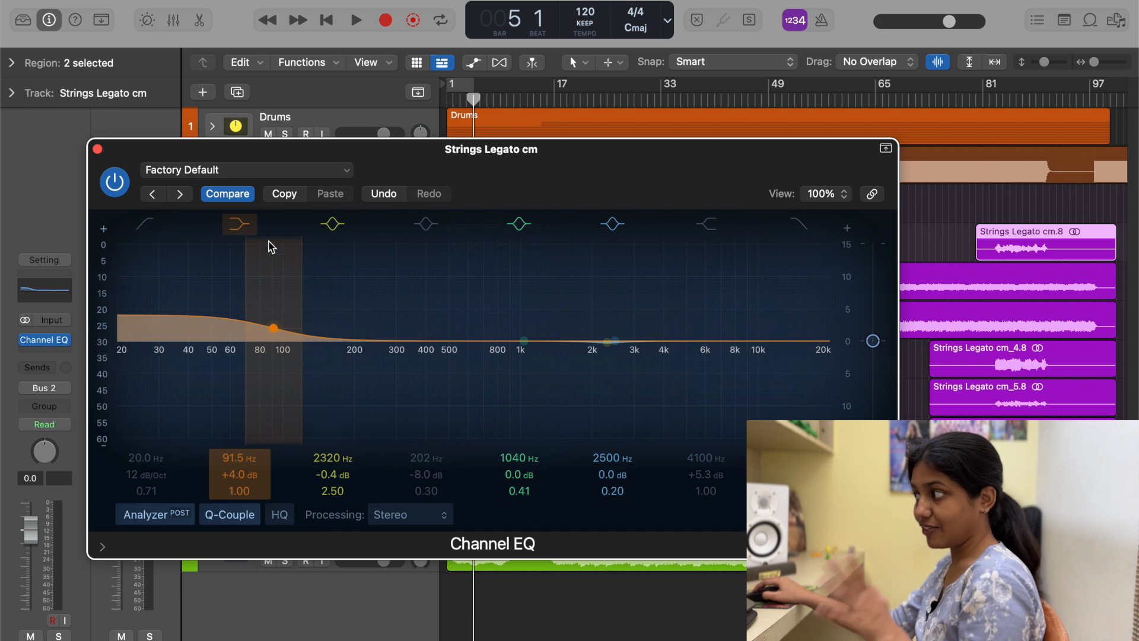
left_click(240, 225)
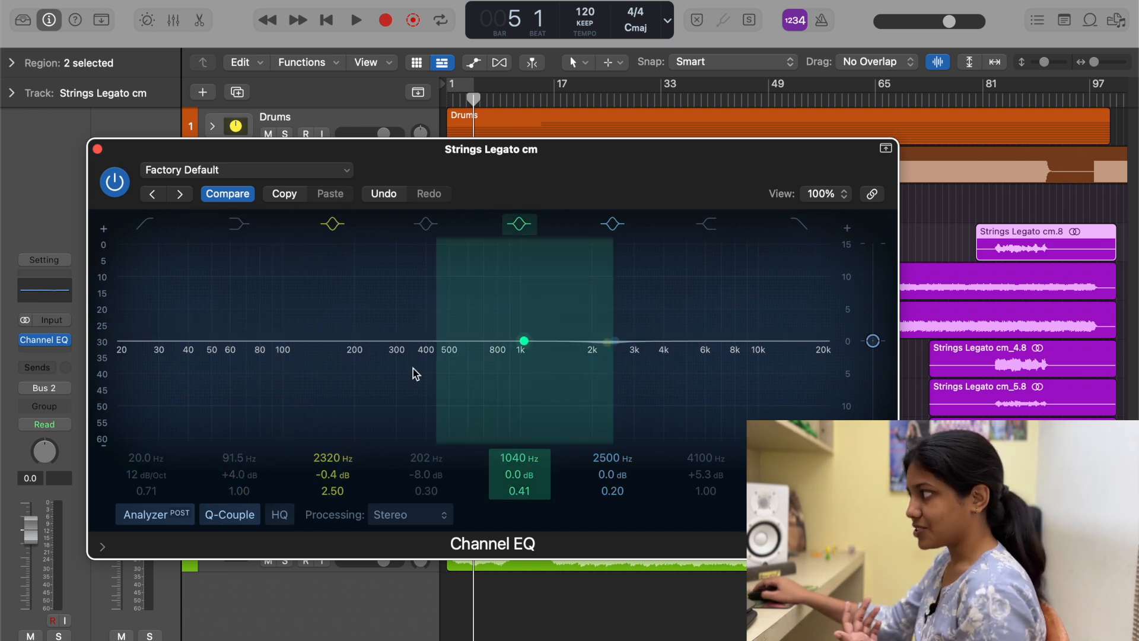
left_click_drag(522, 342, 557, 265)
left_click(519, 228)
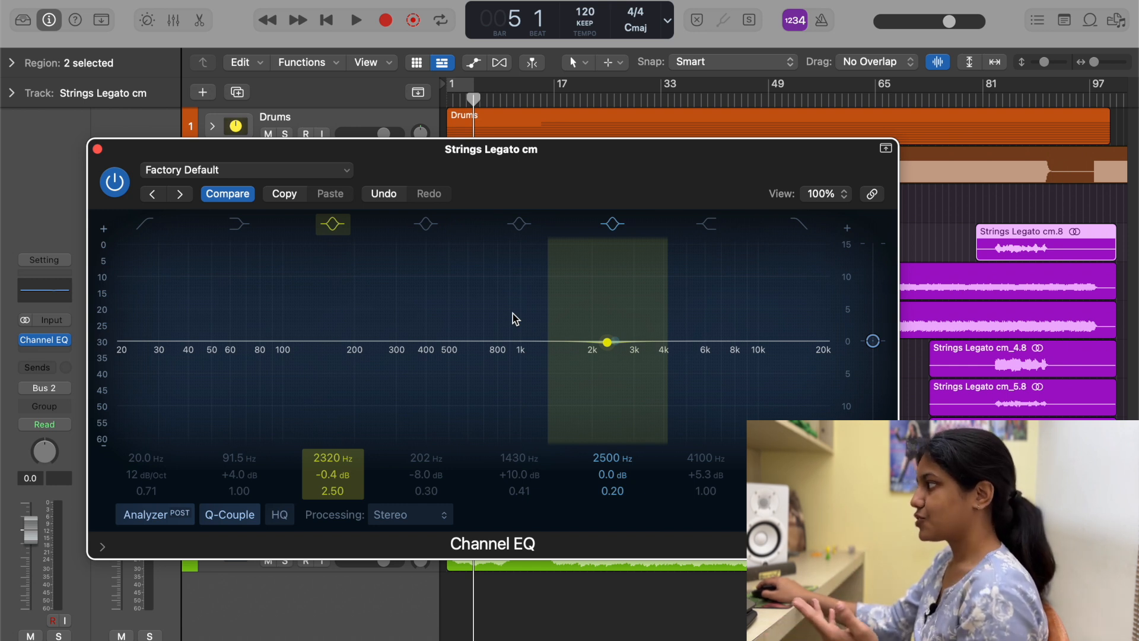
Step: Re-enable the high shelf band and set it to about 4580 Hz with a 2.6 dB boost
left_click(711, 224)
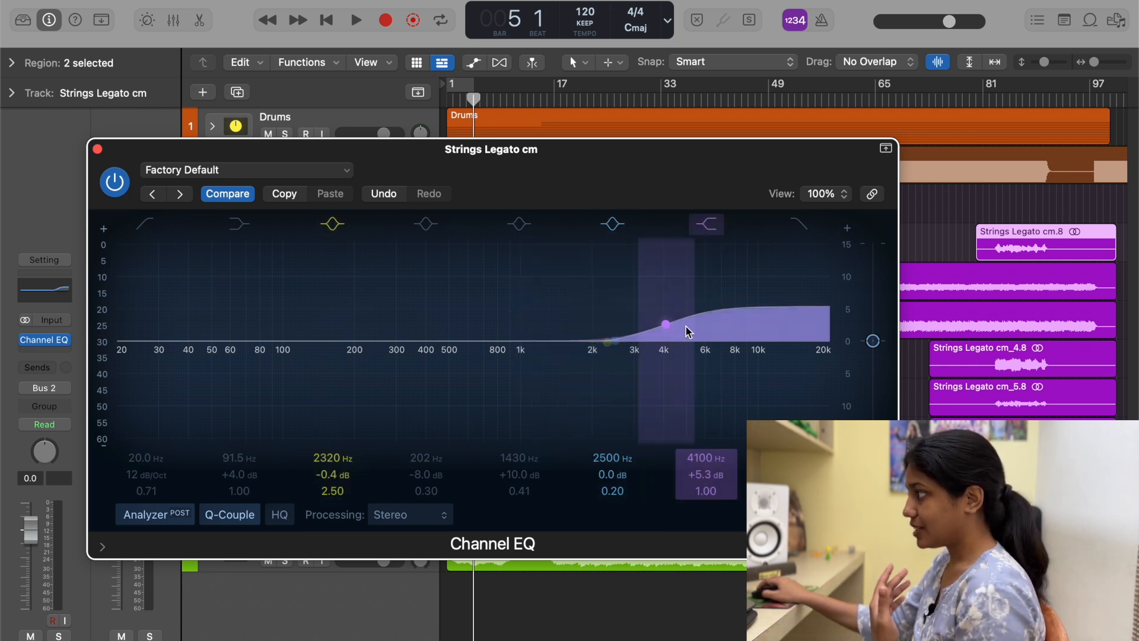
mouse_move(669, 331)
left_mouse_down()
mouse_move(648, 356)
mouse_move(633, 351)
mouse_move(665, 349)
left_mouse_up()
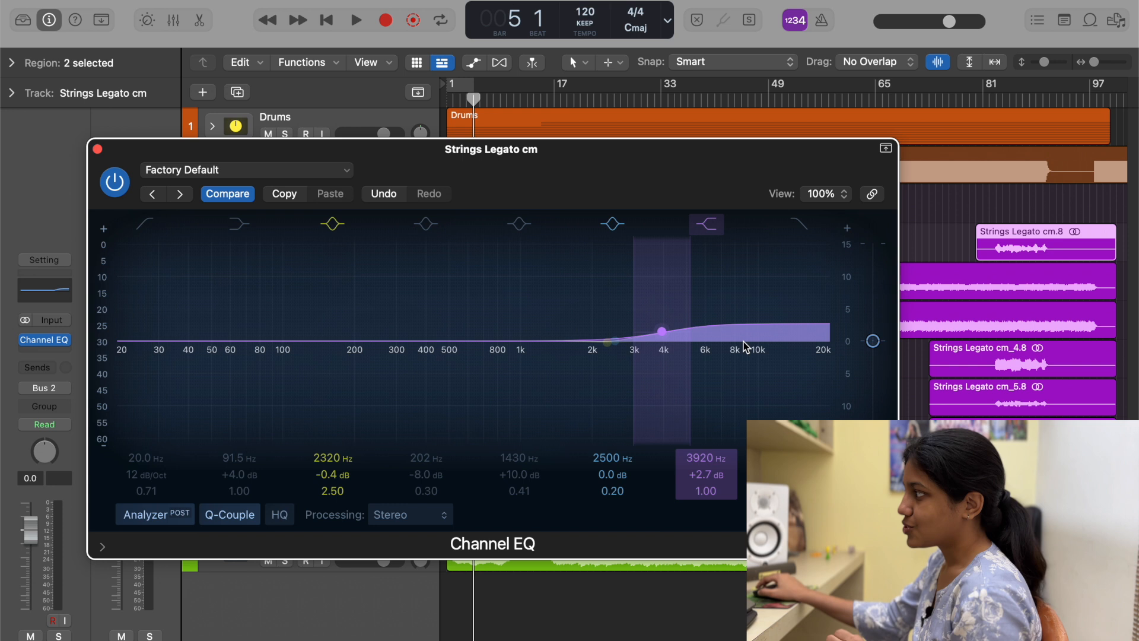
left_click_drag(663, 333, 677, 332)
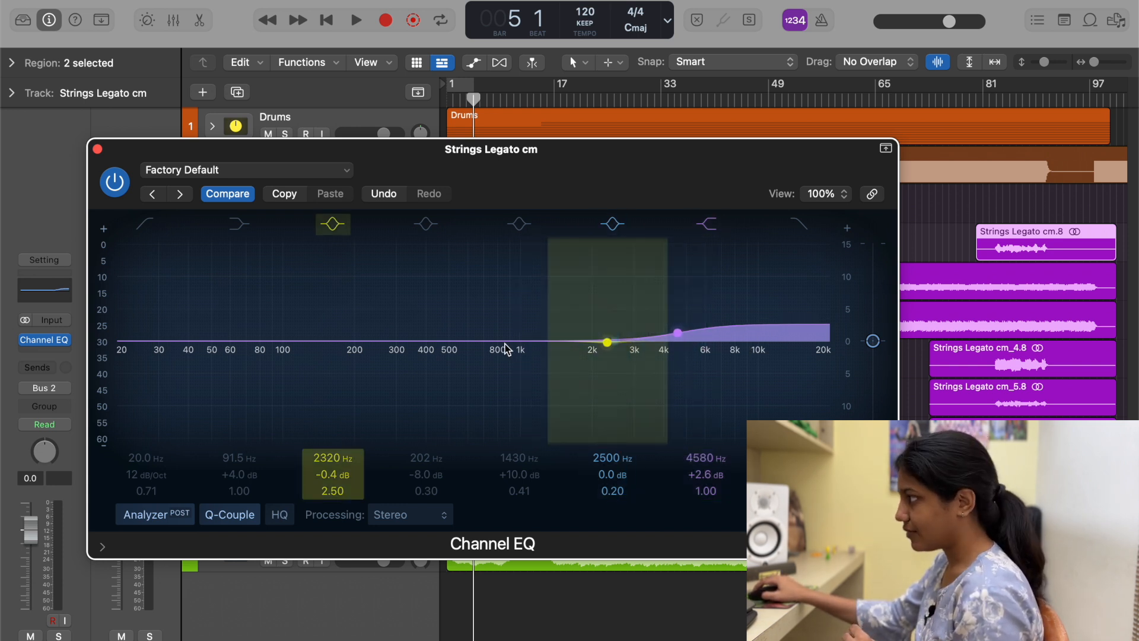
Step: Set the yellow bell band to about 1040 Hz, +1.8 dB and Q 1.30, and disable it
left_click_drag(602, 348, 523, 331)
left_click_drag(332, 490, 332, 510)
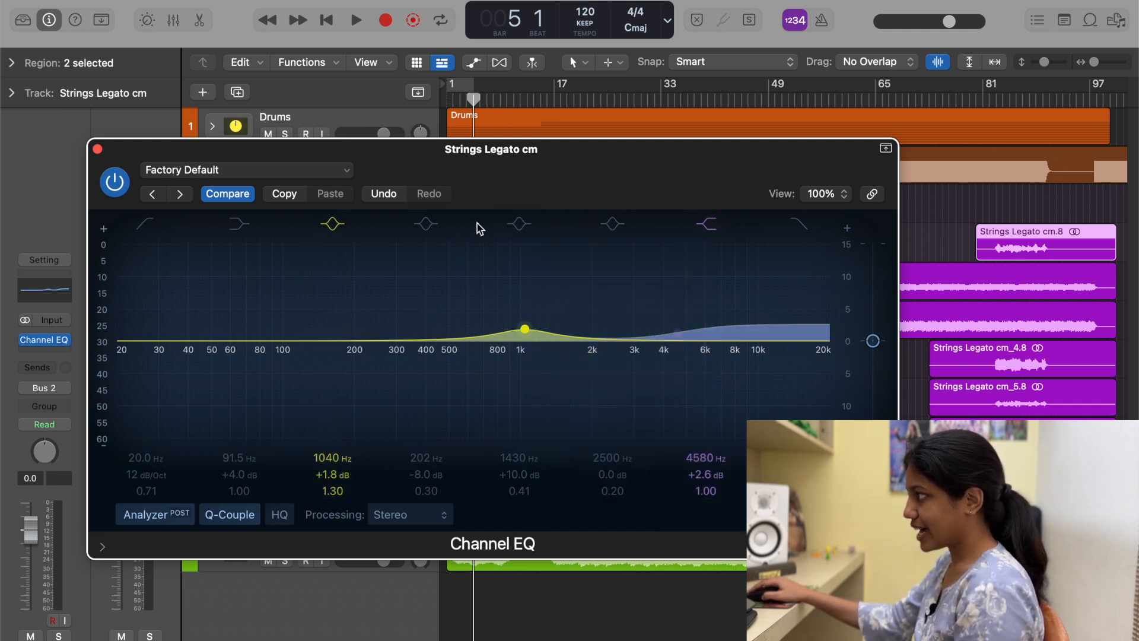
left_click(332, 224)
Step: Raise the high shelf to about +9.4 dB at 4640 Hz, comparing the sound with the EQ bypassed and active
left_click_drag(681, 339, 679, 295)
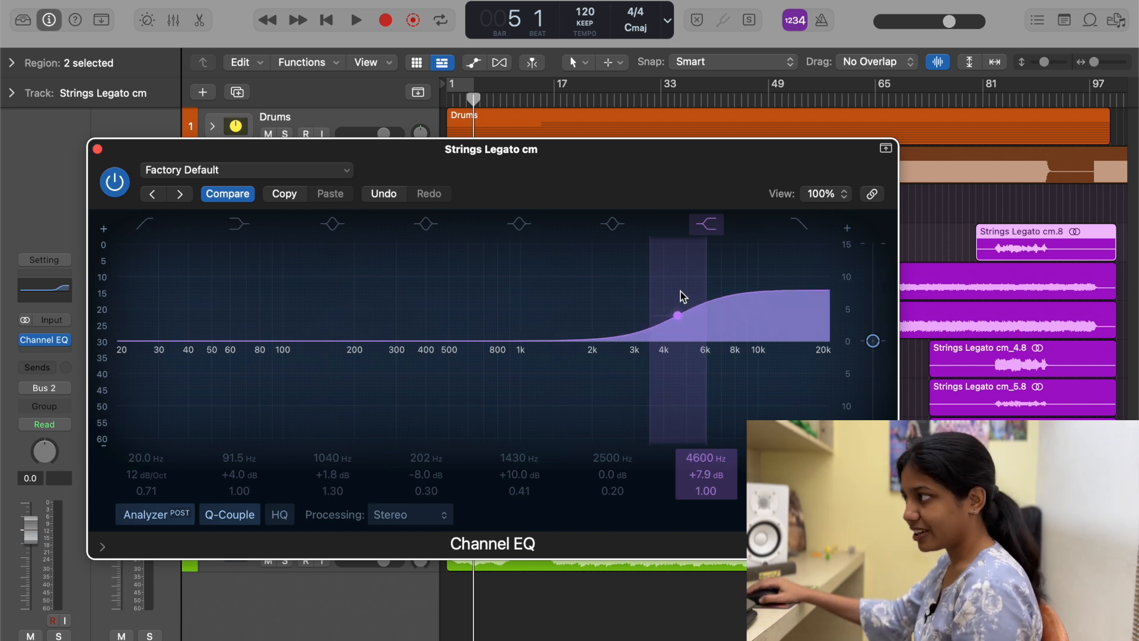
left_click(130, 184)
left_click(129, 184)
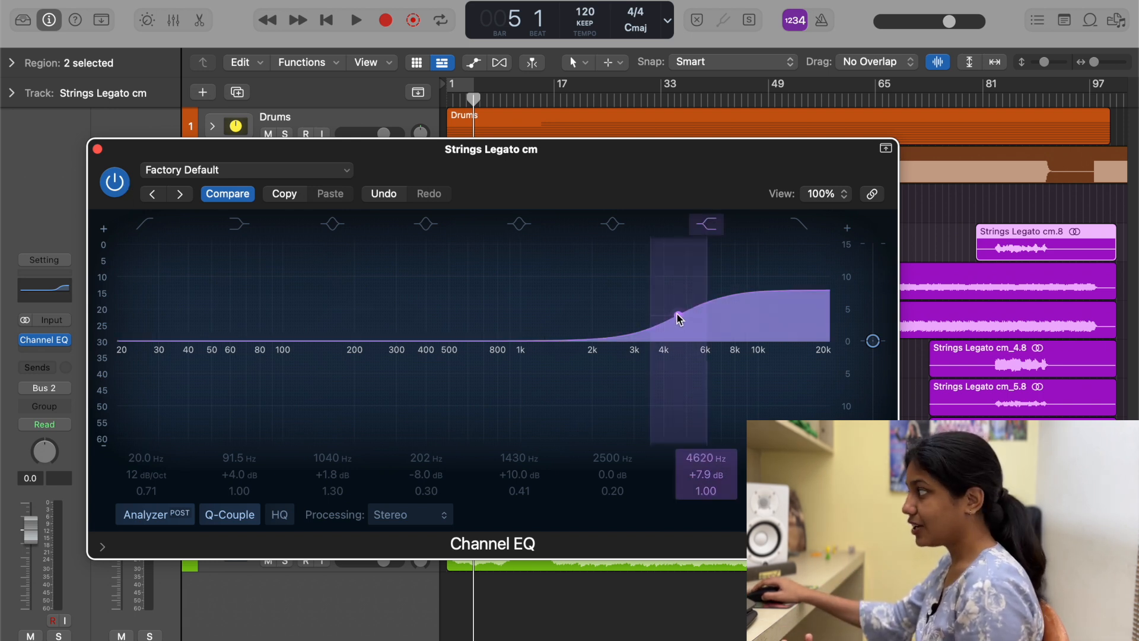
left_click_drag(679, 319, 680, 310)
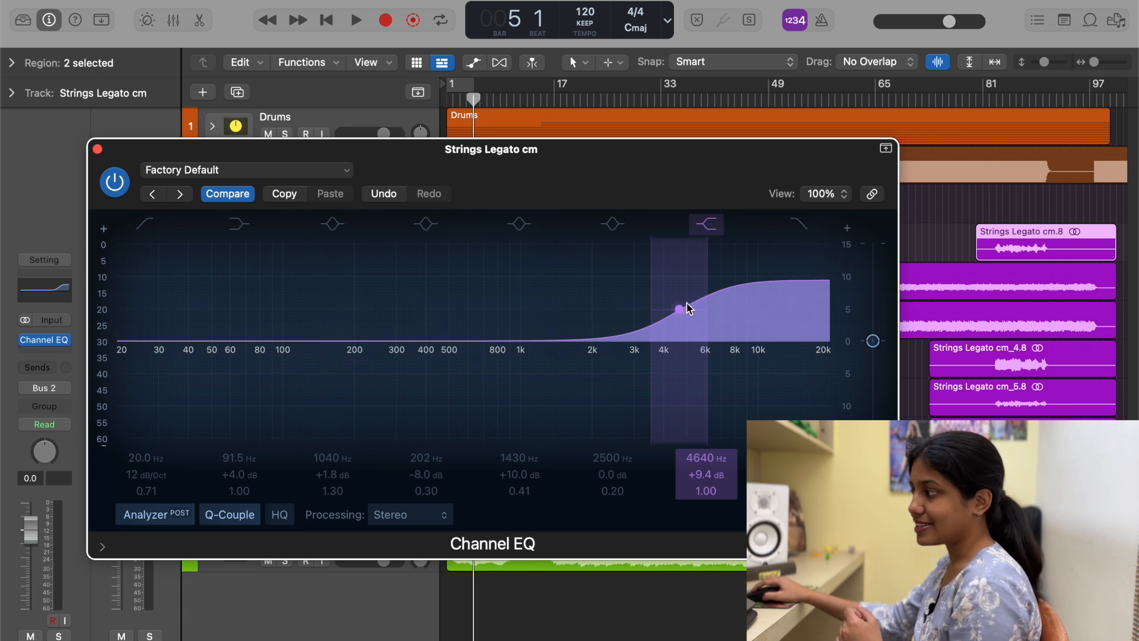
Step: Try high shelf boosts of 3.6 dB and 12.8 dB at 4500 Hz, reduce it to a slight boost and close the EQ
left_click_drag(679, 311, 677, 357)
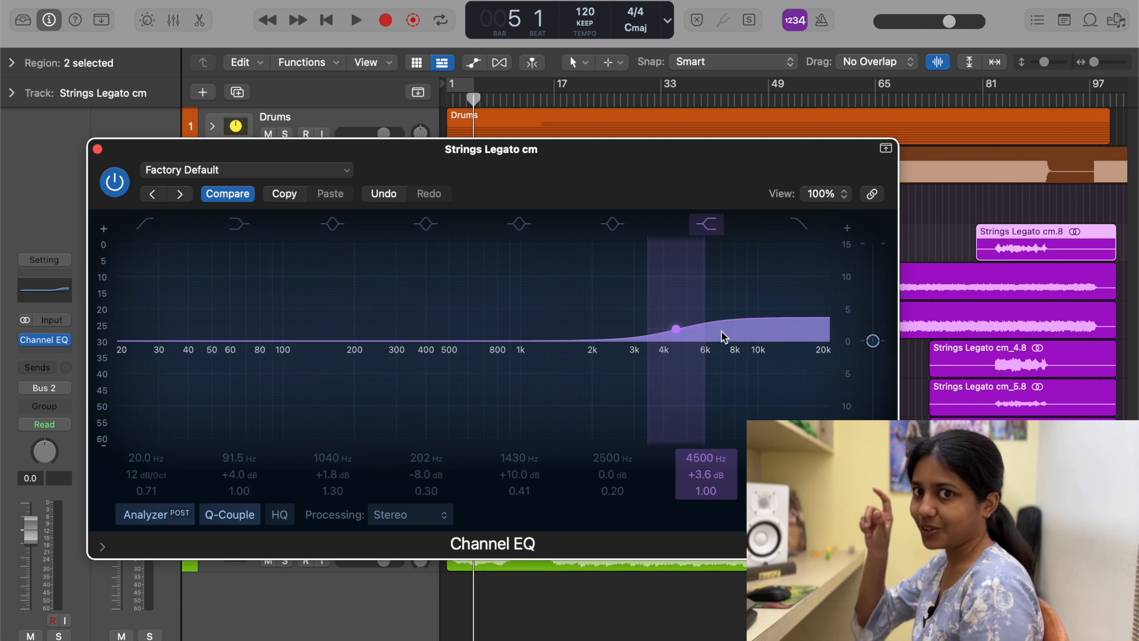
left_click_drag(680, 330, 684, 260)
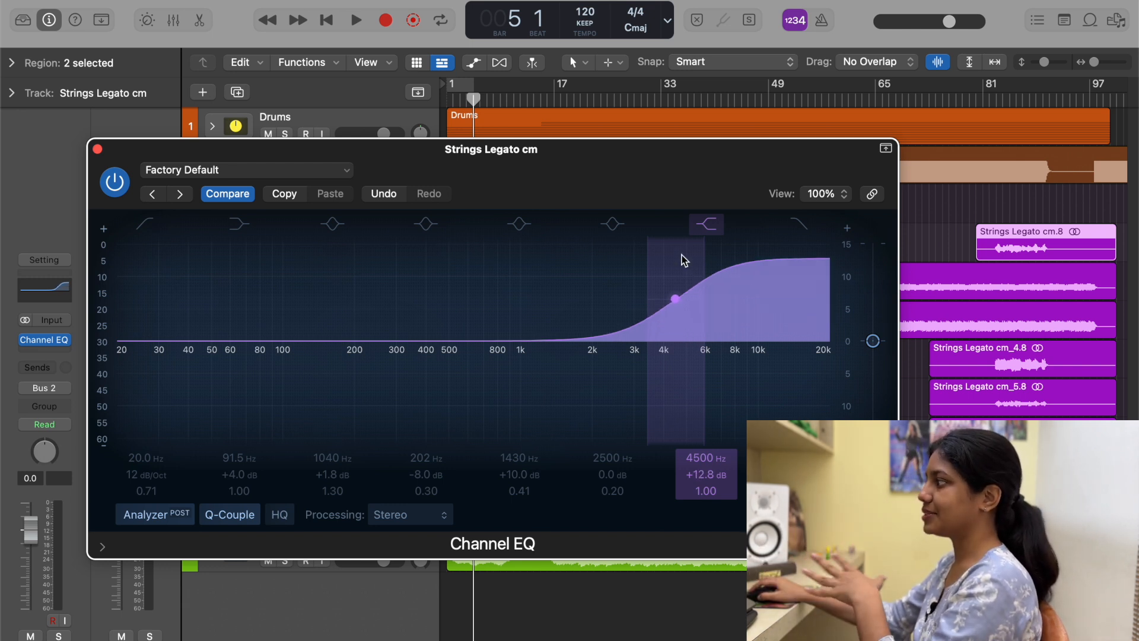
left_click_drag(684, 260, 678, 334)
left_click(98, 149)
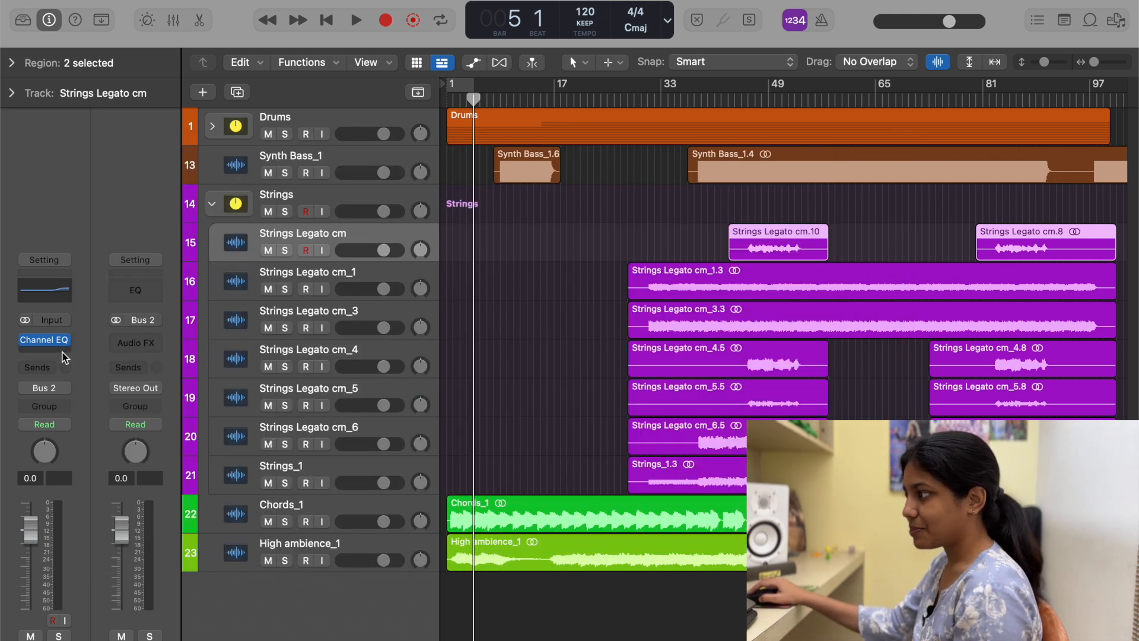
Step: Insert a stereo Compressor after the Channel EQ on Strings Legato cm and set its threshold to -15.0 dB
left_click(67, 351)
mouse_move(94, 540)
mouse_move(205, 546)
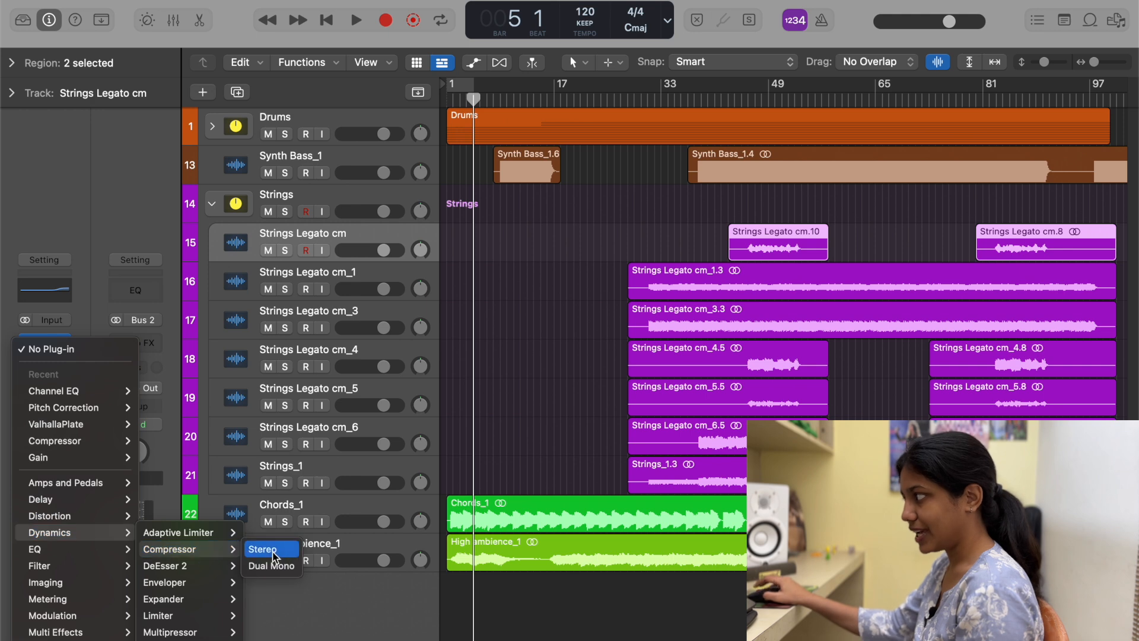
left_click(277, 544)
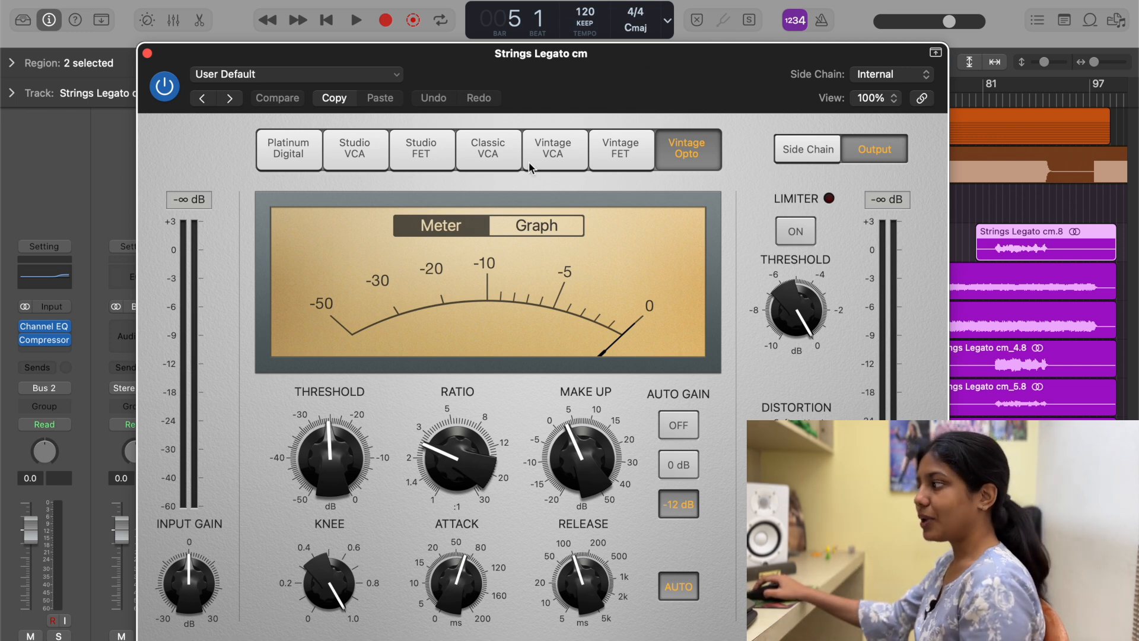
mouse_move(345, 455)
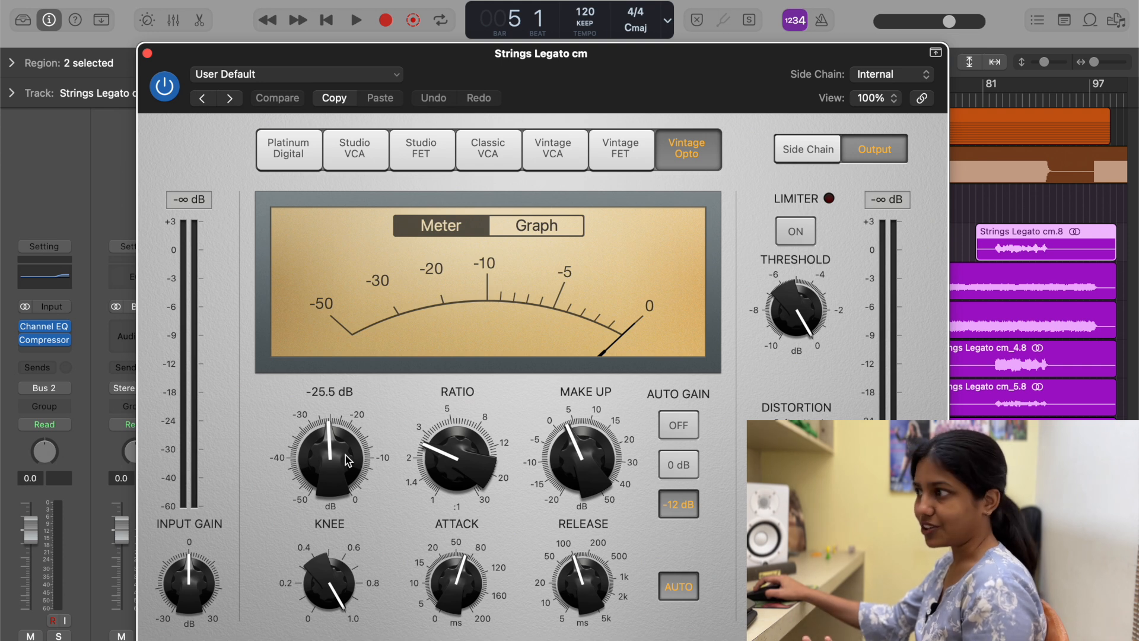
left_click_drag(343, 455, 349, 409)
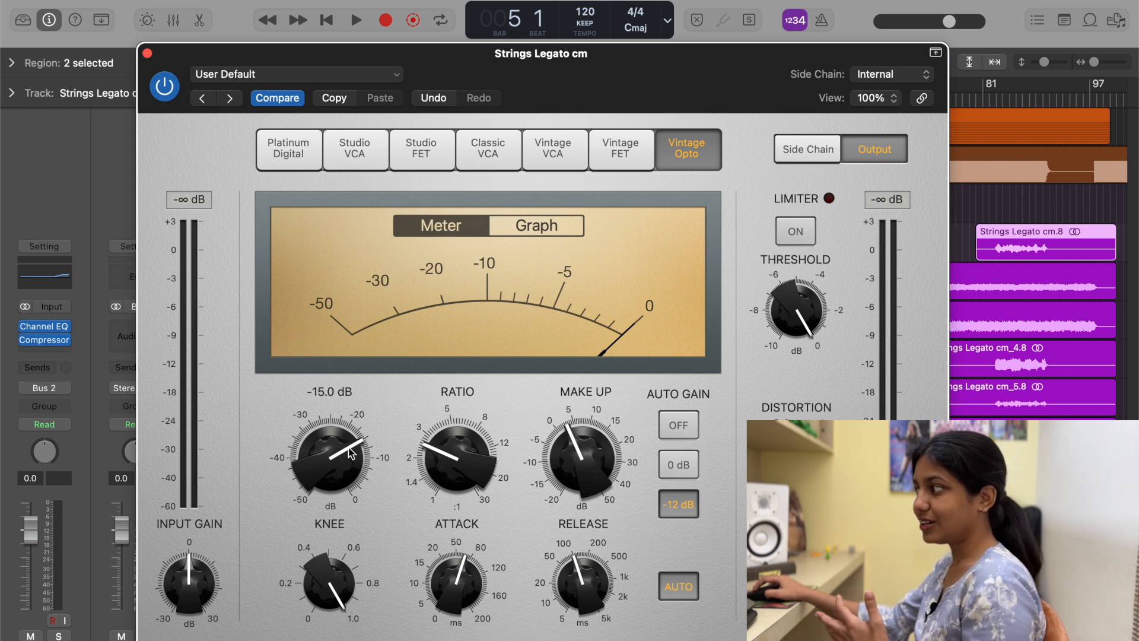
mouse_move(574, 461)
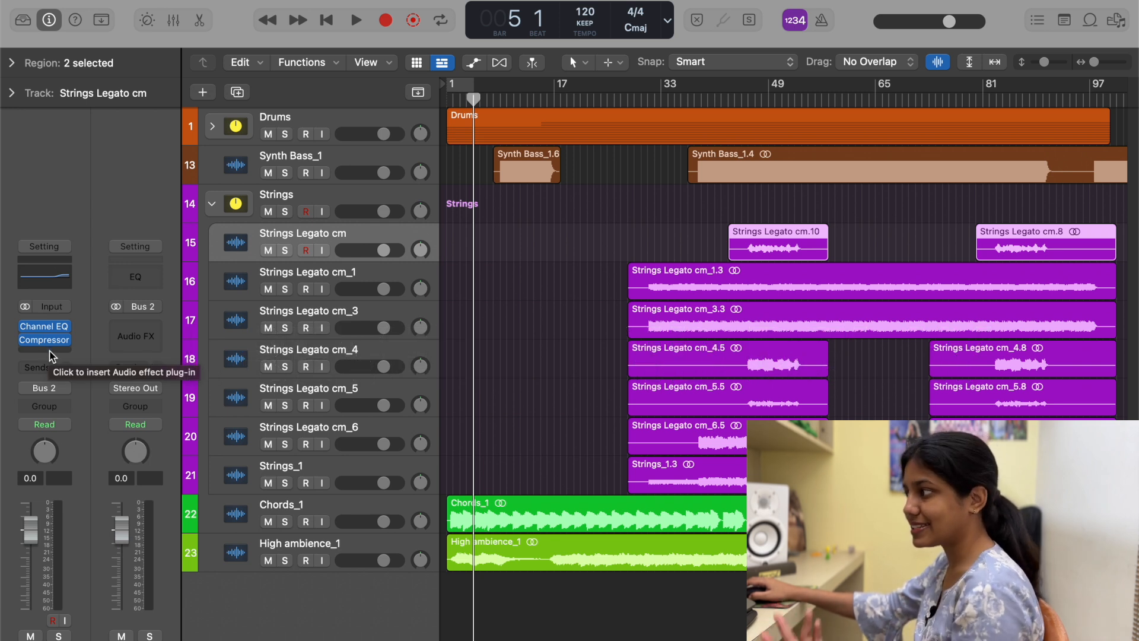
Step: Add a send to Bus 3 on the Strings Legato cm track
left_click(34, 369)
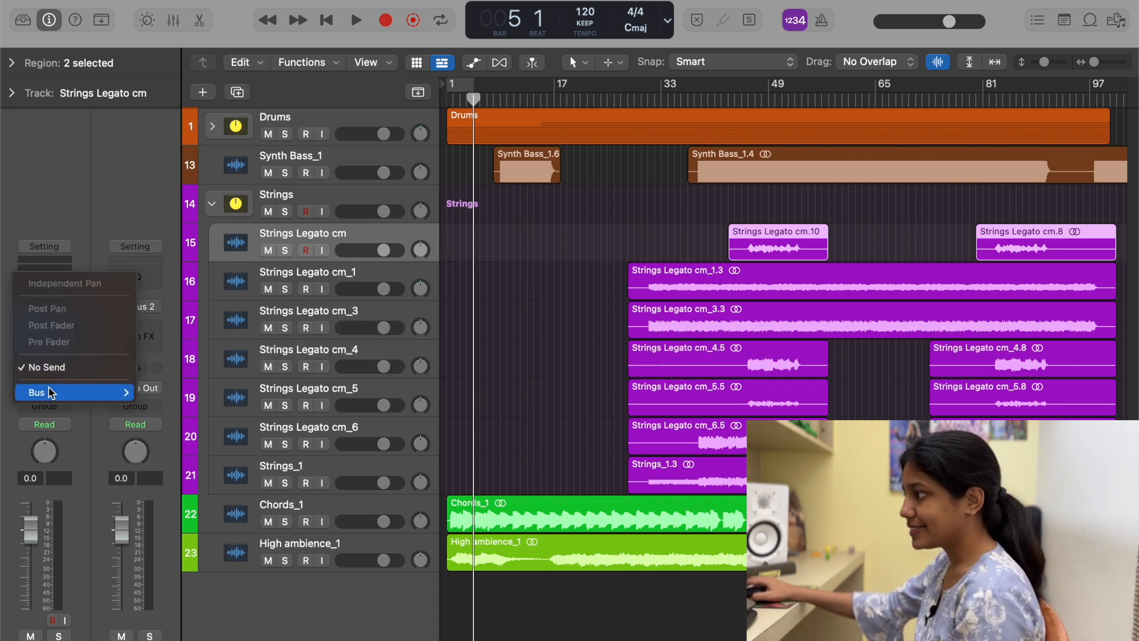
mouse_move(49, 391)
left_click(183, 51)
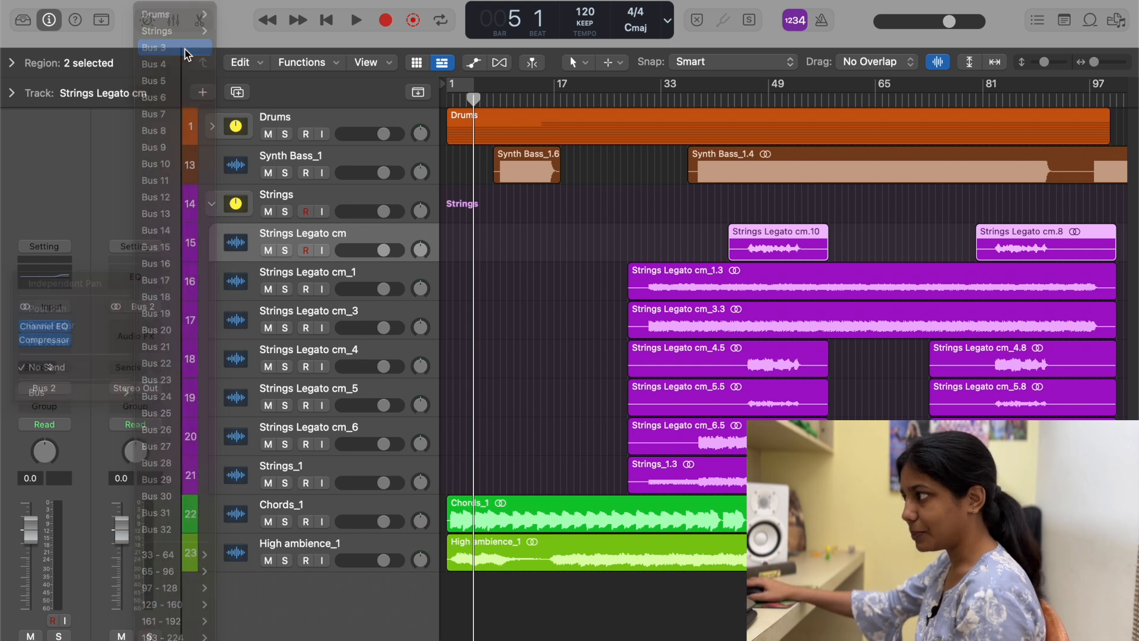
Step: Insert a stereo ChromaVerb on the Bus 3 aux channel and load the Studio A preset
left_click(146, 318)
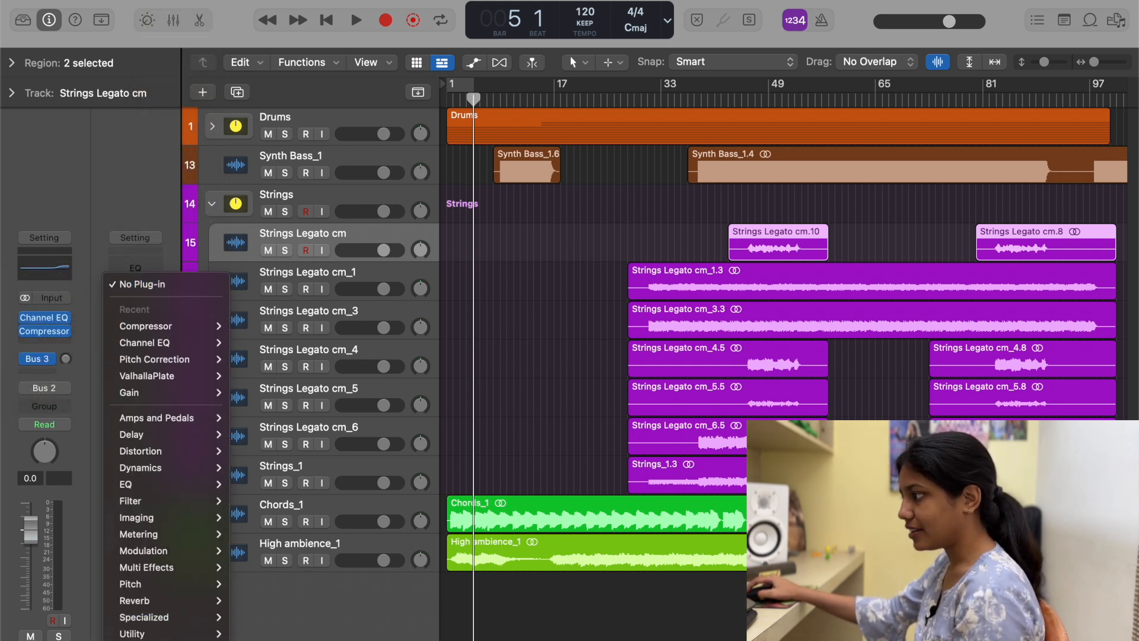
mouse_move(170, 593)
mouse_move(236, 595)
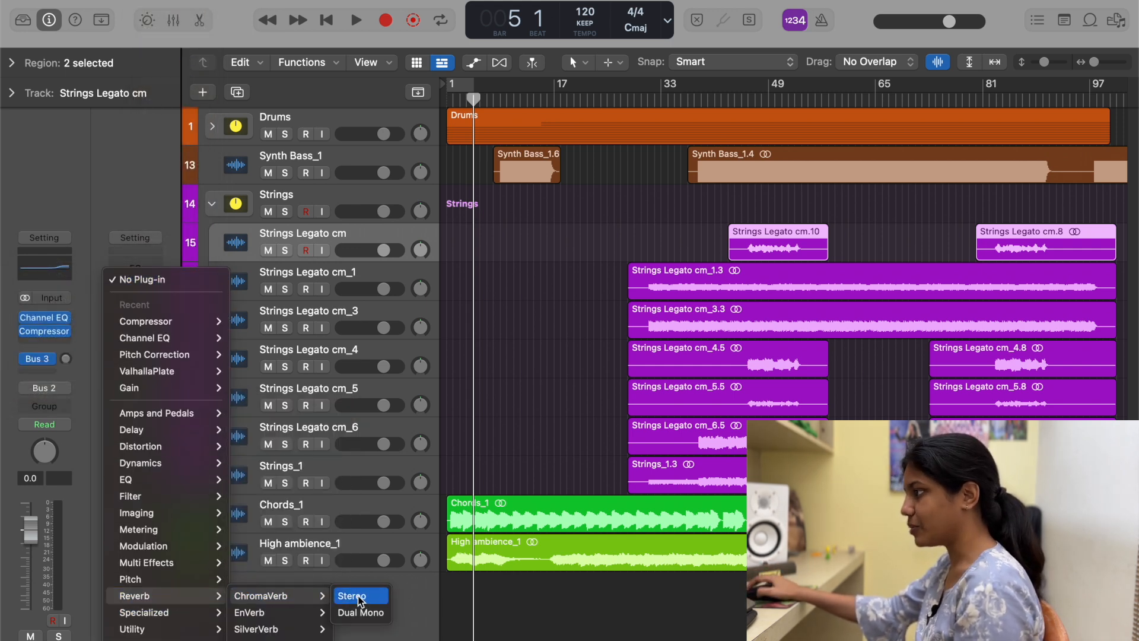
left_click(355, 595)
left_click(482, 73)
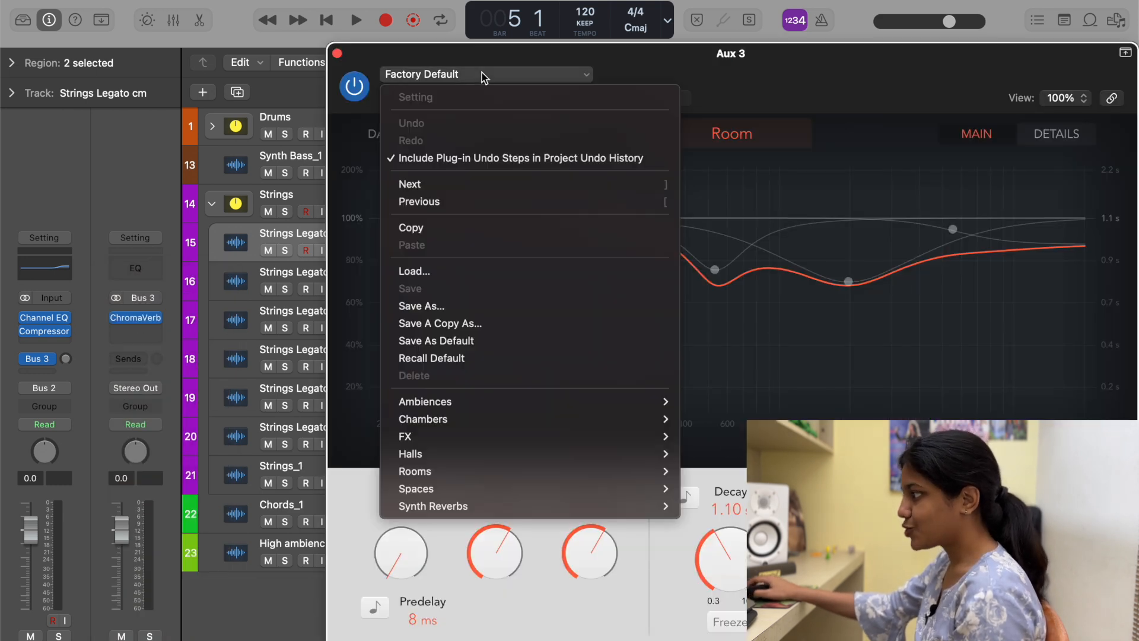
mouse_move(509, 475)
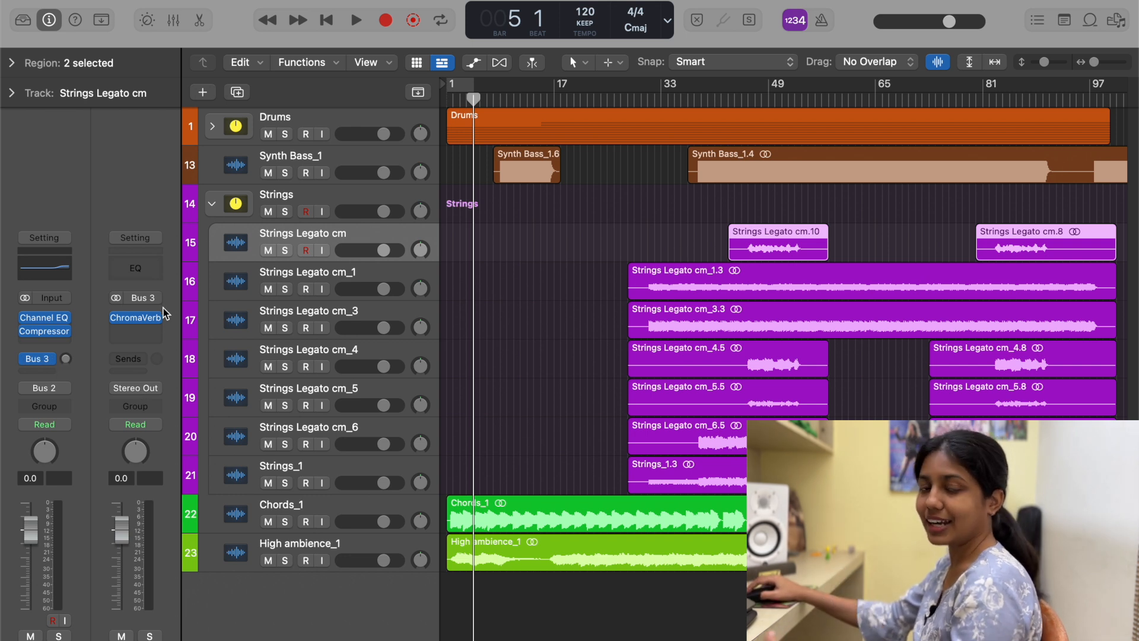
Step: Try raising the Bus 3 send level on the Strings Legato cm track and turn it back down
left_click_drag(67, 358, 78, 344)
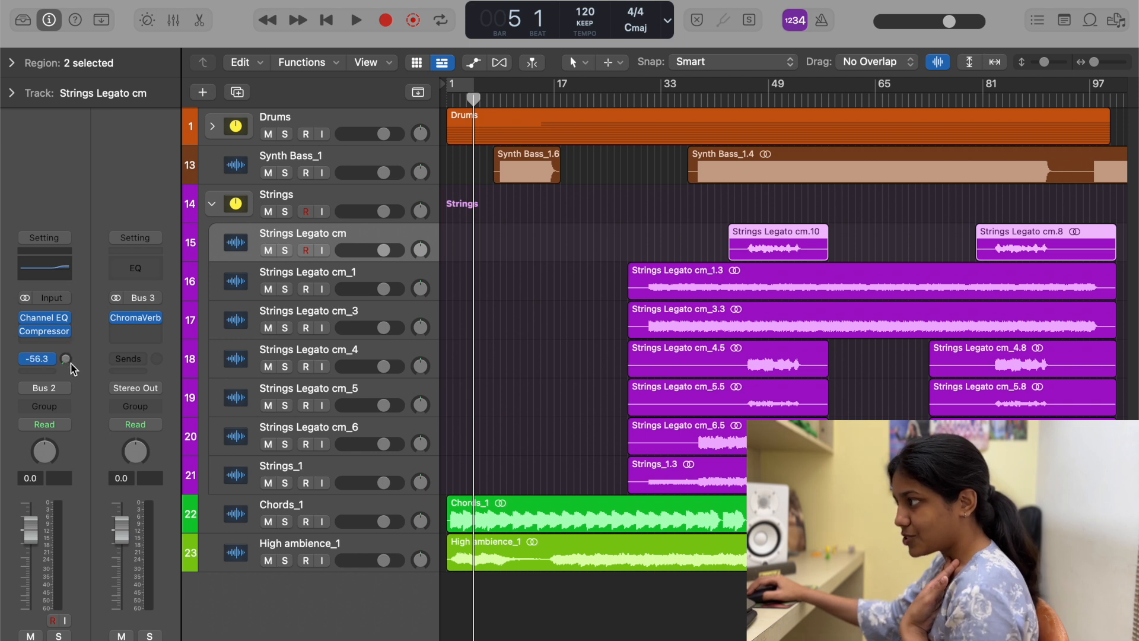
left_click_drag(67, 359, 80, 327)
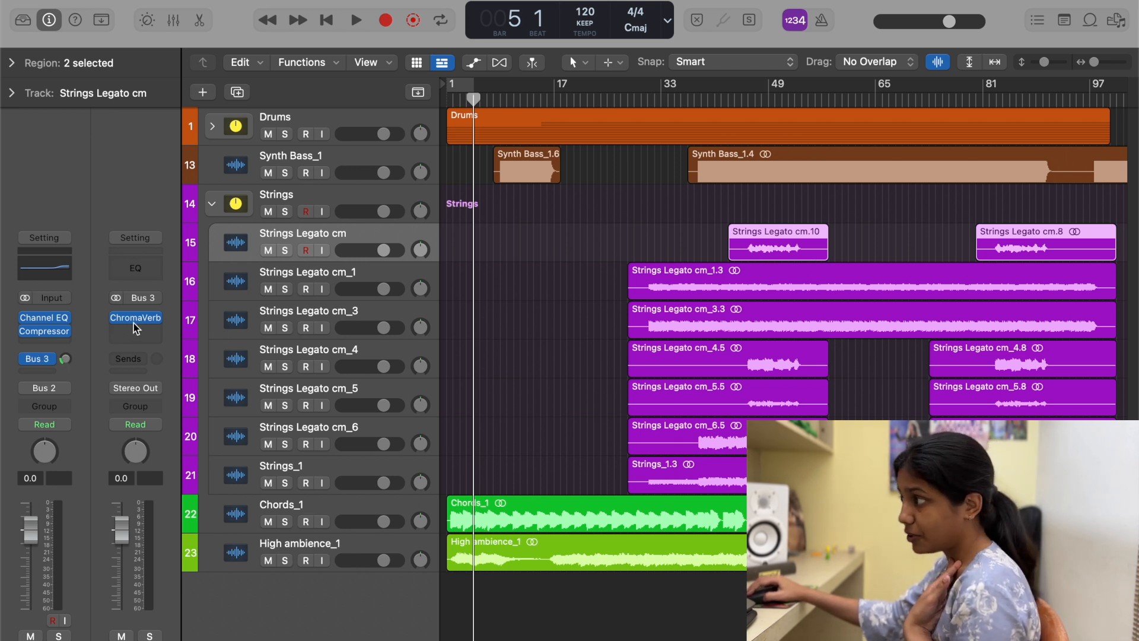
left_click_drag(65, 360, 52, 436)
Step: Try ChromaVerb as an insert directly on Strings Legato cm, view its dry and wet controls, and return it to the Bus 3 aux
left_click_drag(141, 317, 54, 343)
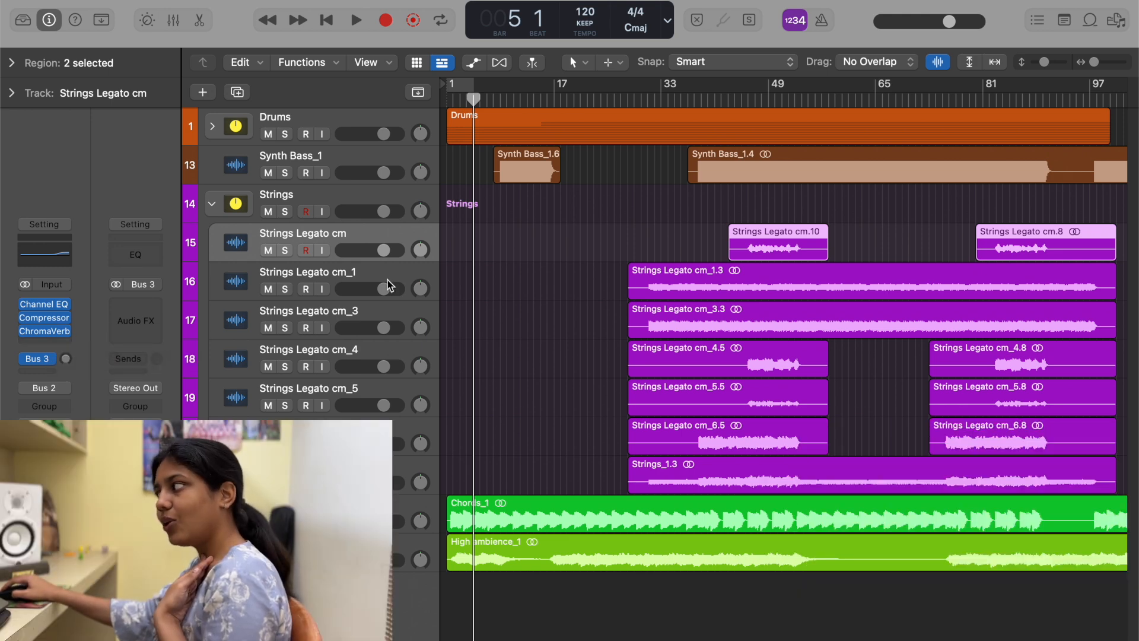
left_click(45, 332)
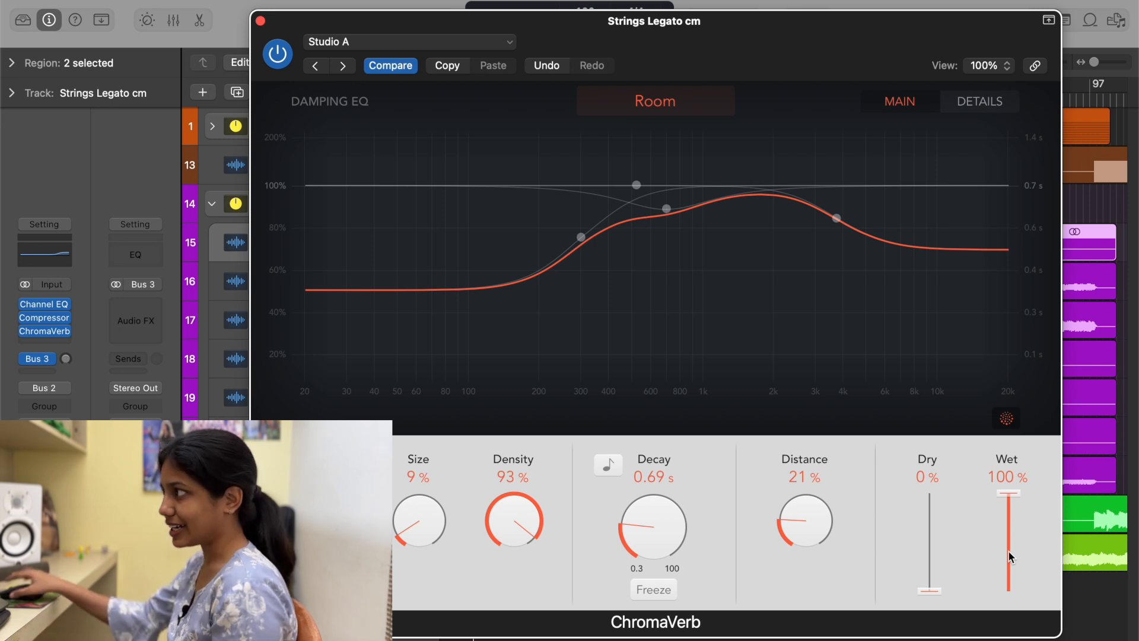
left_click(260, 21)
left_click_drag(44, 331, 142, 309)
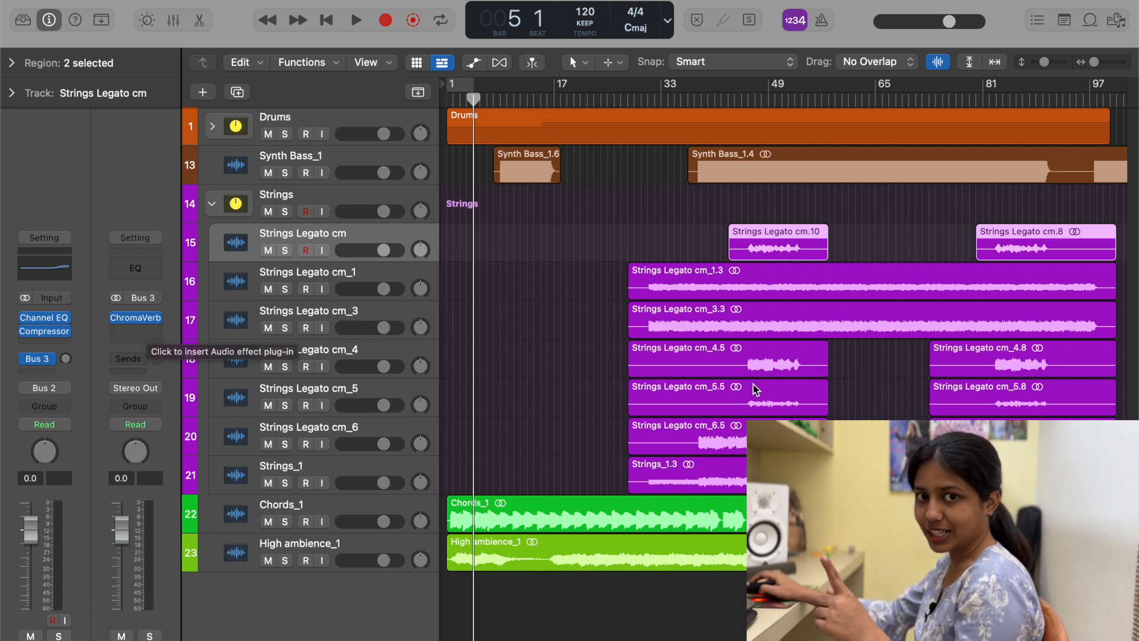
Step: Raise the Bus 3 send level on the Strings Legato cm track
mouse_move(69, 360)
left_mouse_down()
mouse_move(77, 325)
mouse_move(75, 341)
left_mouse_up()
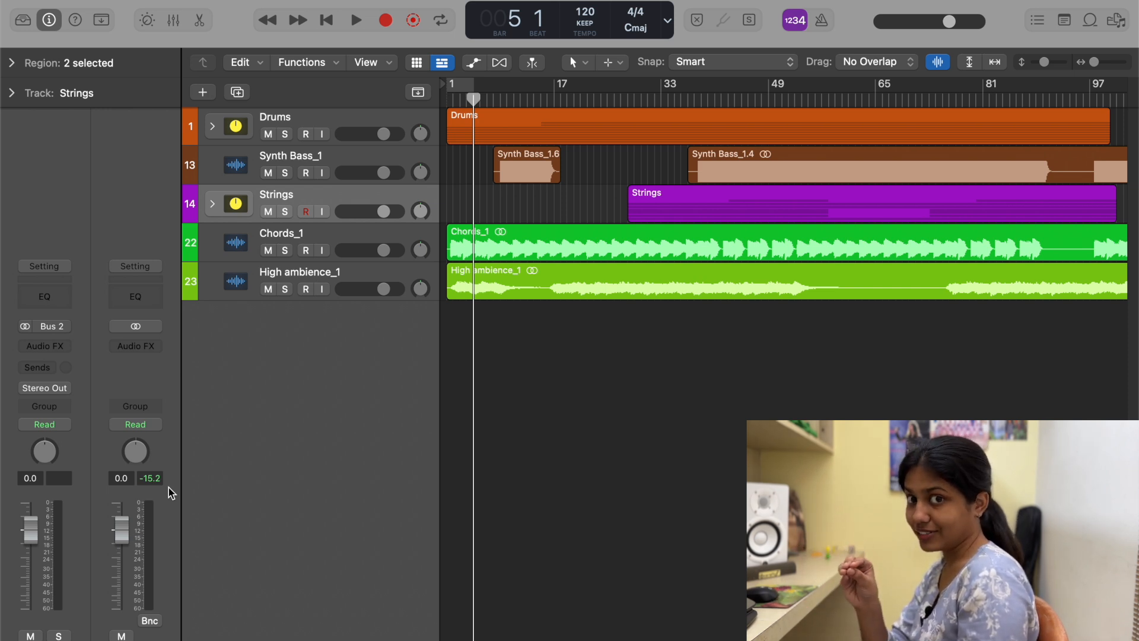
Step: Lower the volumes of Synth Bass_1, Strings, Chords_1 and High ambience_1, bringing High ambience_1 to -3.3 dB
left_click_drag(384, 172, 375, 172)
left_click_drag(384, 211, 358, 211)
left_click_drag(384, 249, 379, 249)
left_click_drag(384, 289, 364, 289)
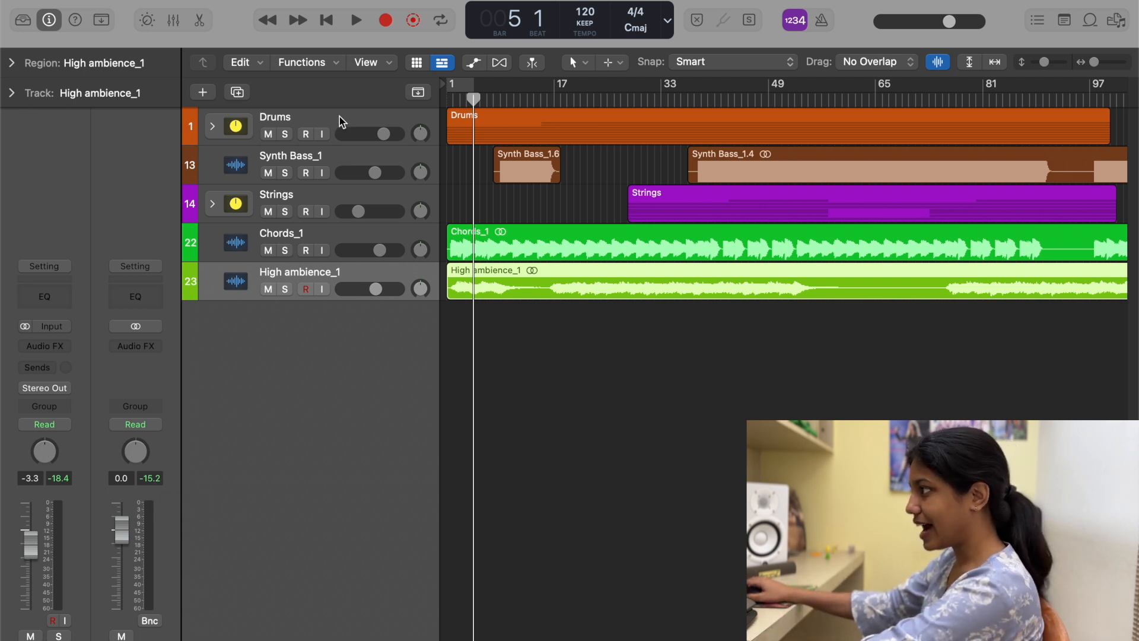
Step: Select all tracks and lower their volumes together until High ambience_1 is at -9.0 dB
key("super+a")
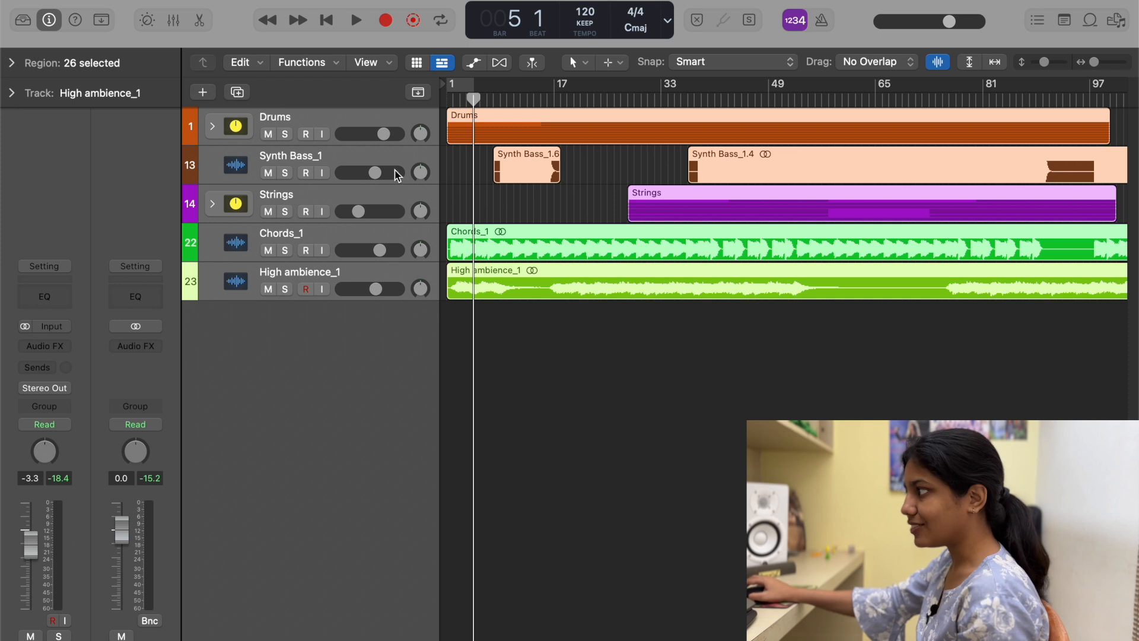
left_click(379, 290)
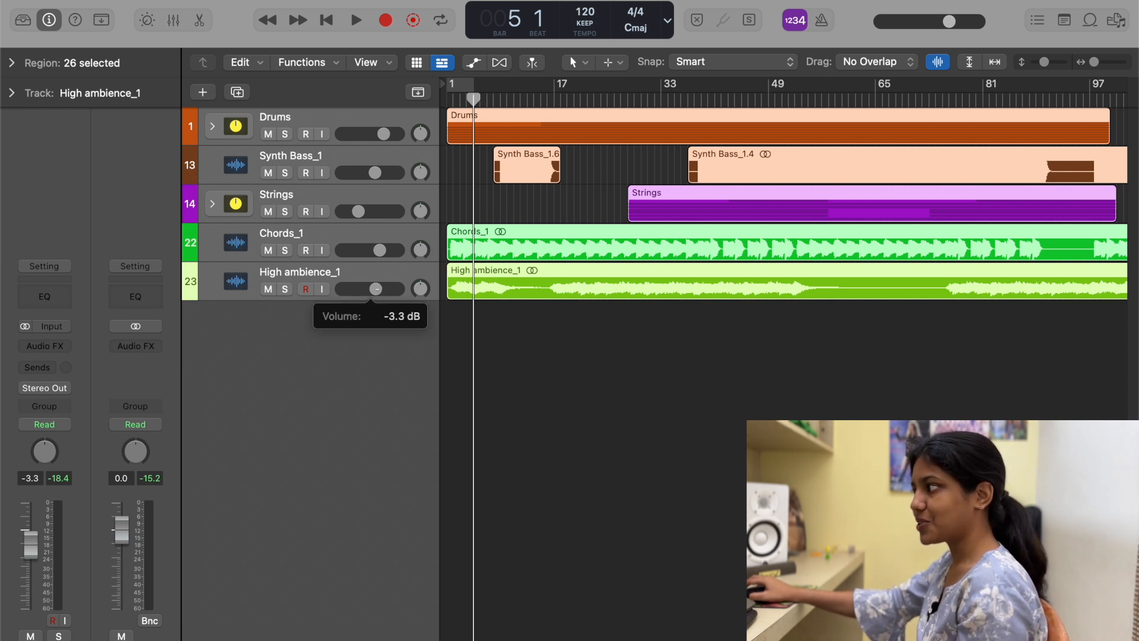
left_click_drag(376, 289, 354, 292)
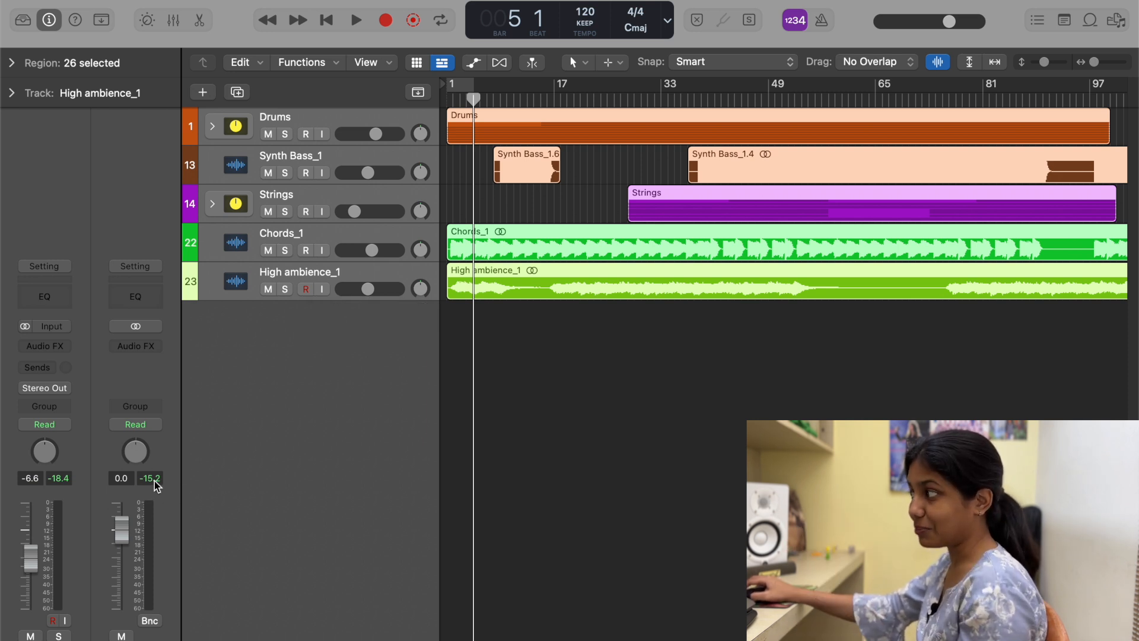
left_click_drag(369, 289, 365, 289)
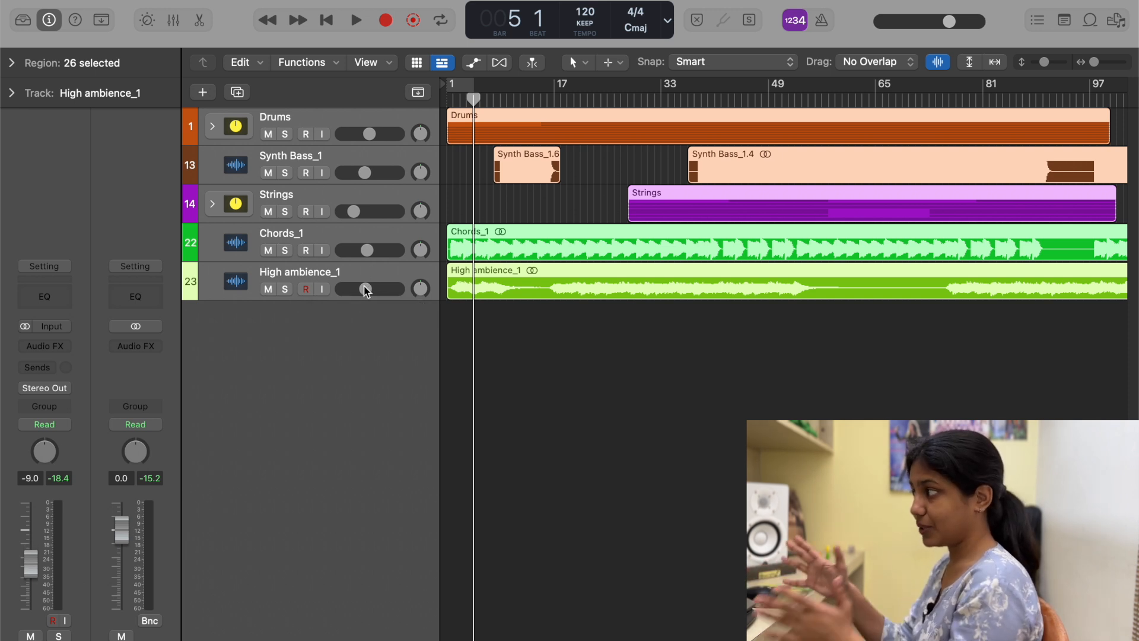